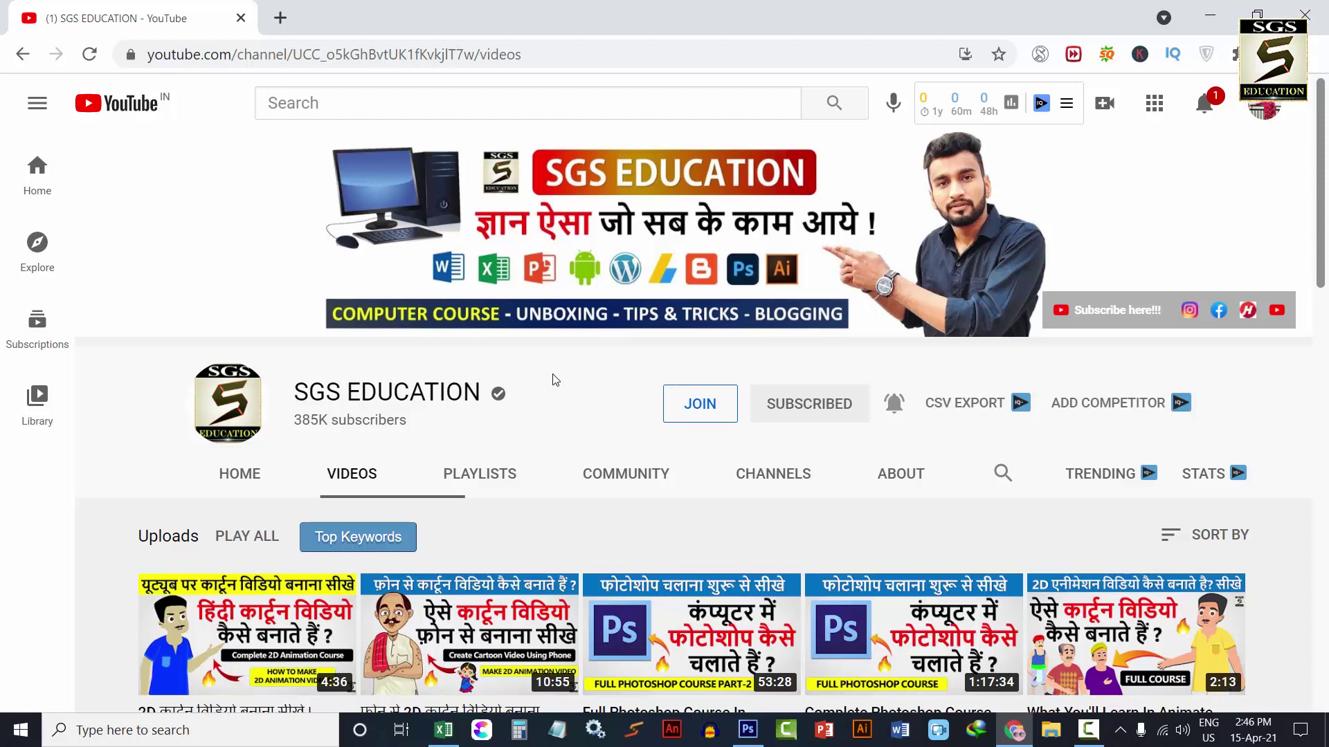
Step: Switch from YouTube to the Class 24 student workbook in Excel using the taskbar
click(444, 729)
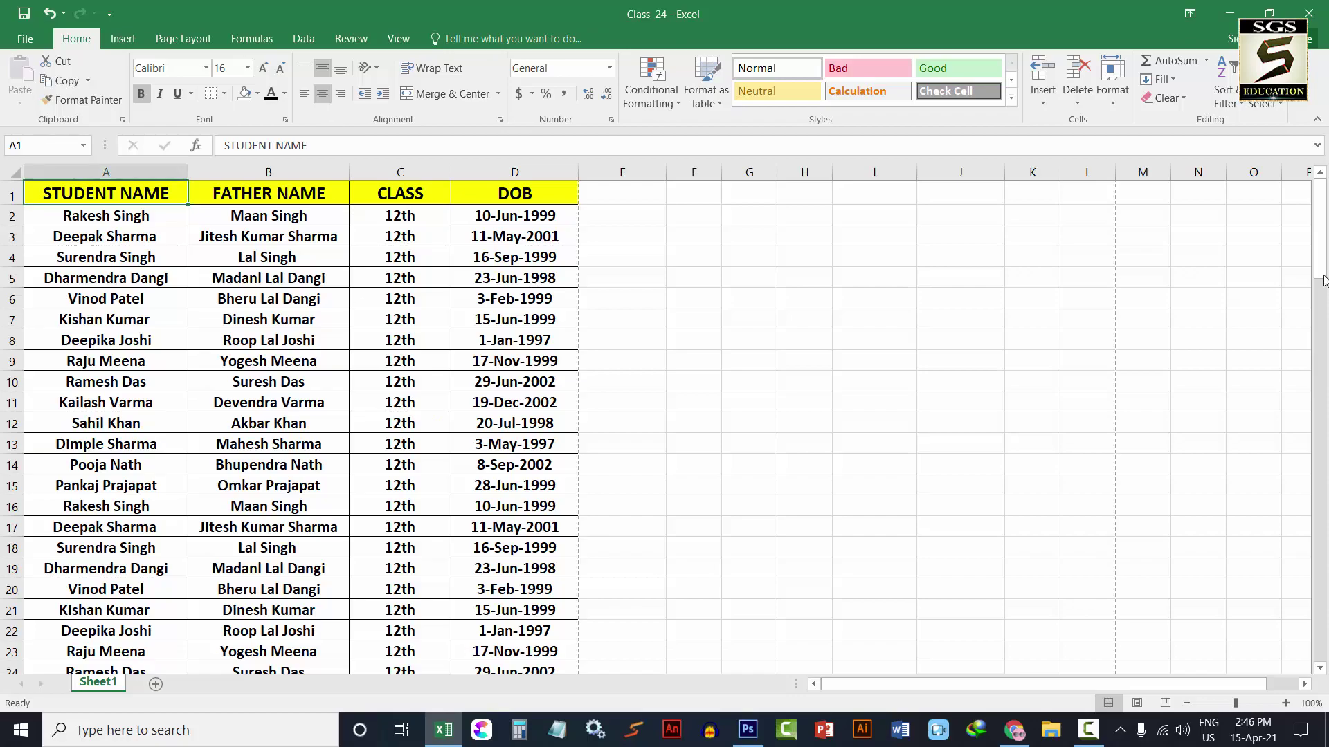
mouse_move(1323, 281)
mouse_down()
mouse_move(1307, 627)
mouse_move(1325, 240)
mouse_up()
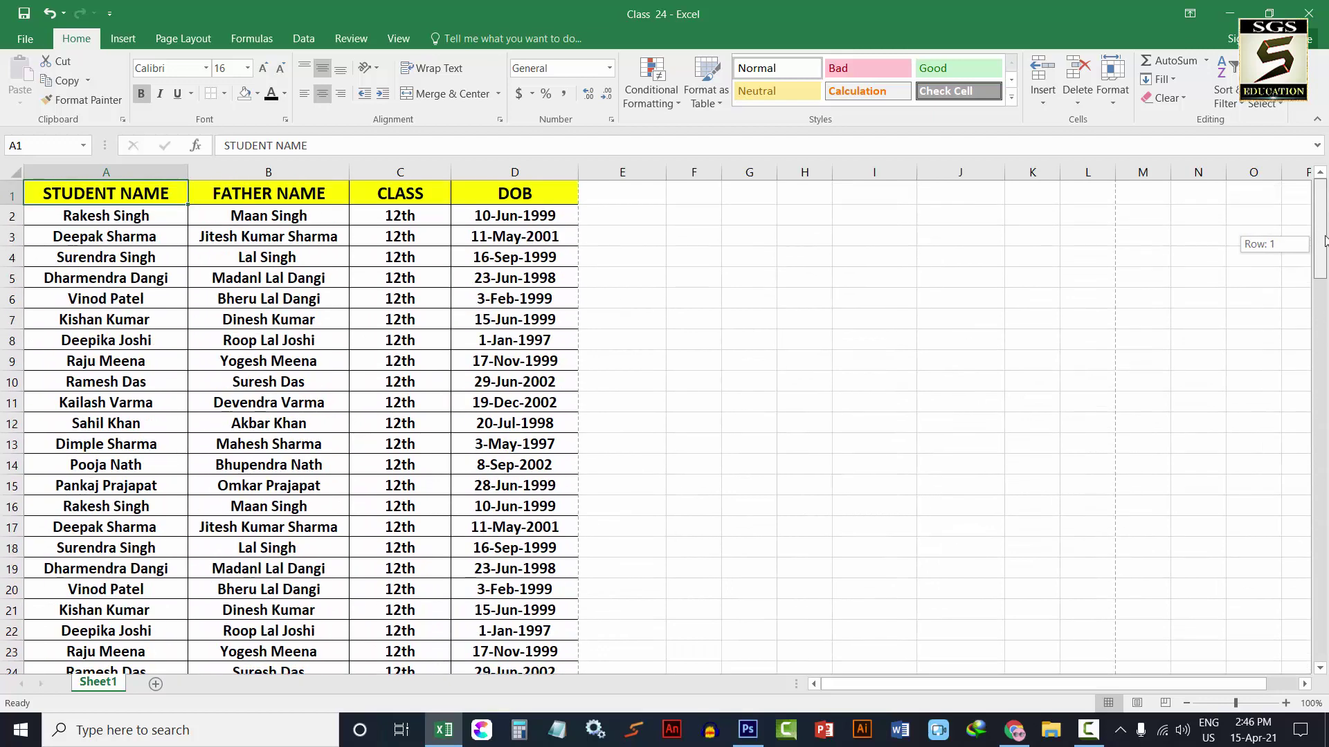
key(ctrl+p)
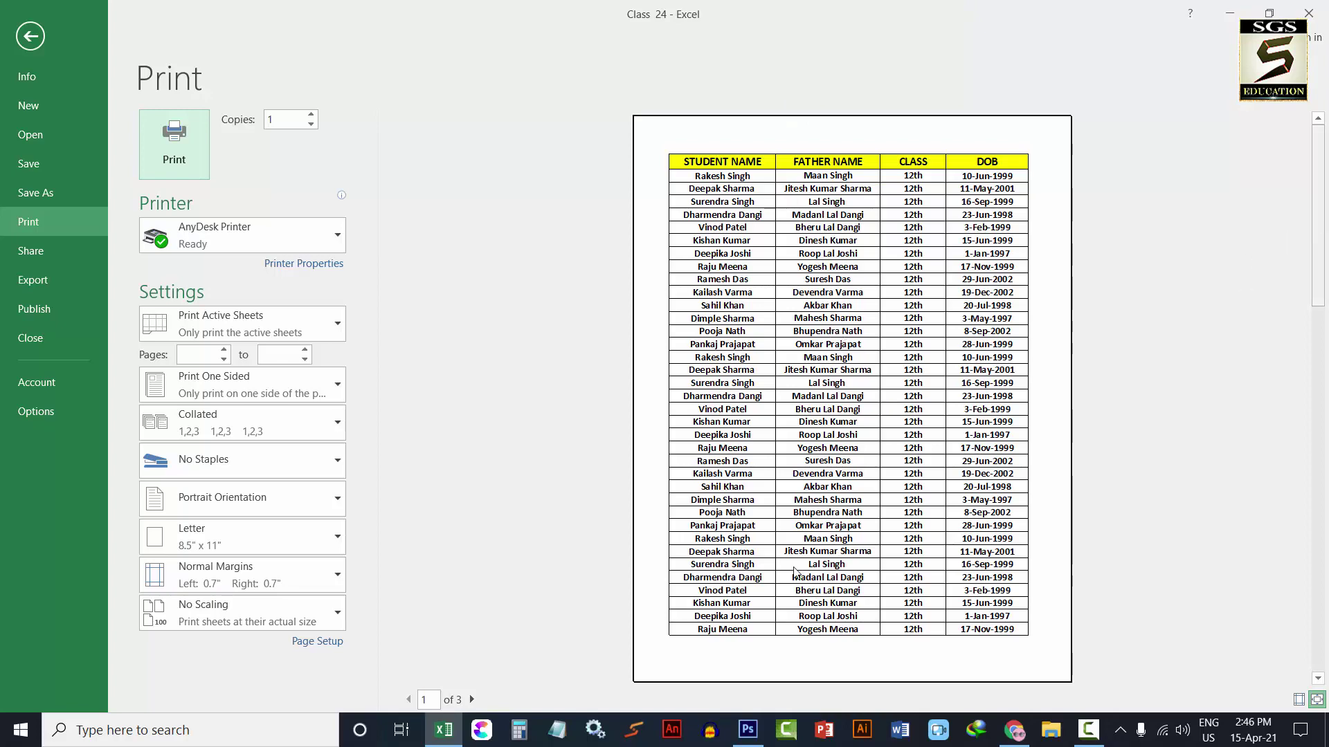
double_click(472, 700)
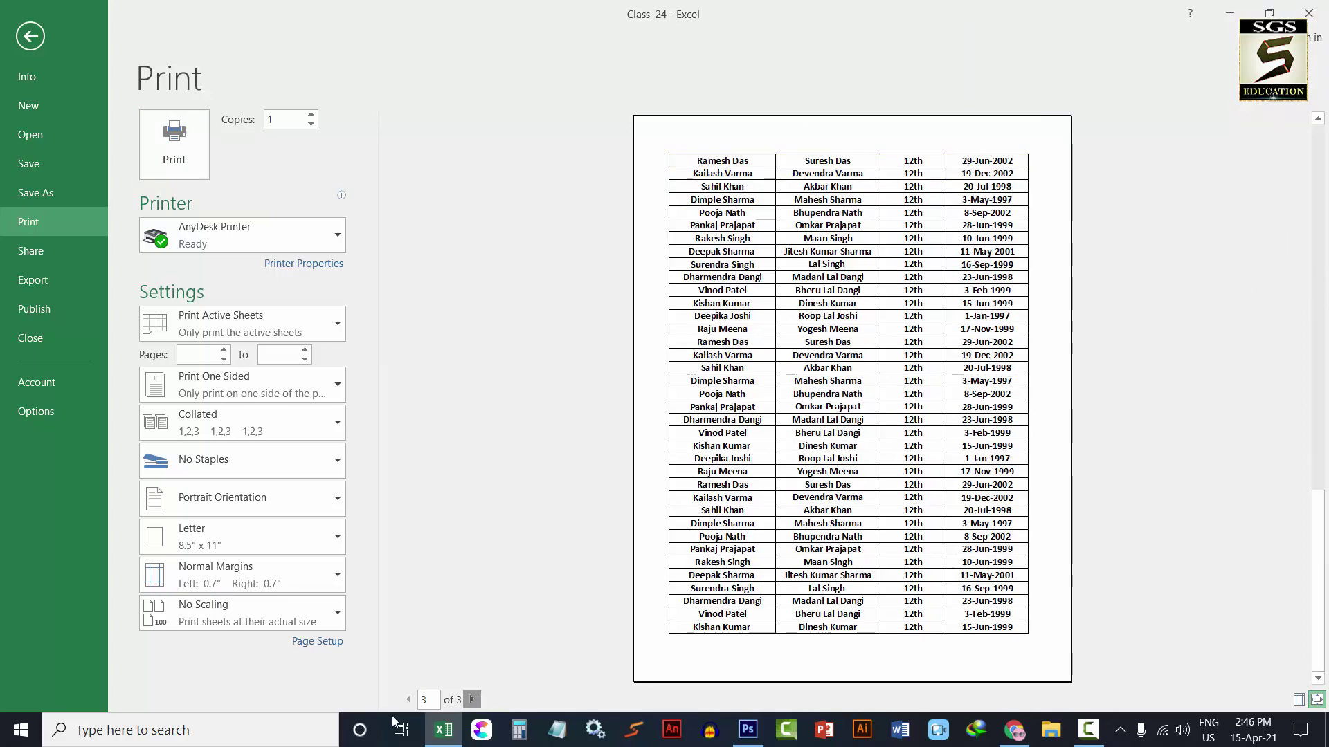
double_click(408, 700)
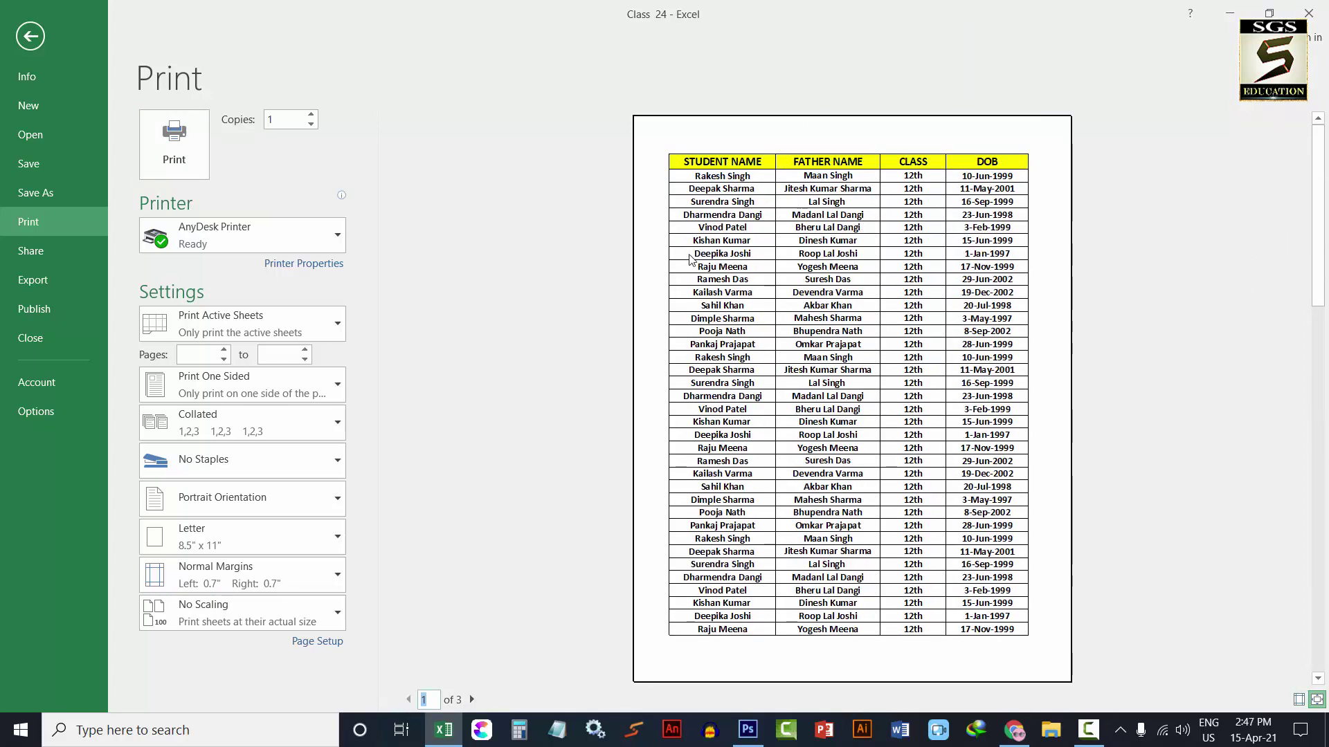
click(31, 36)
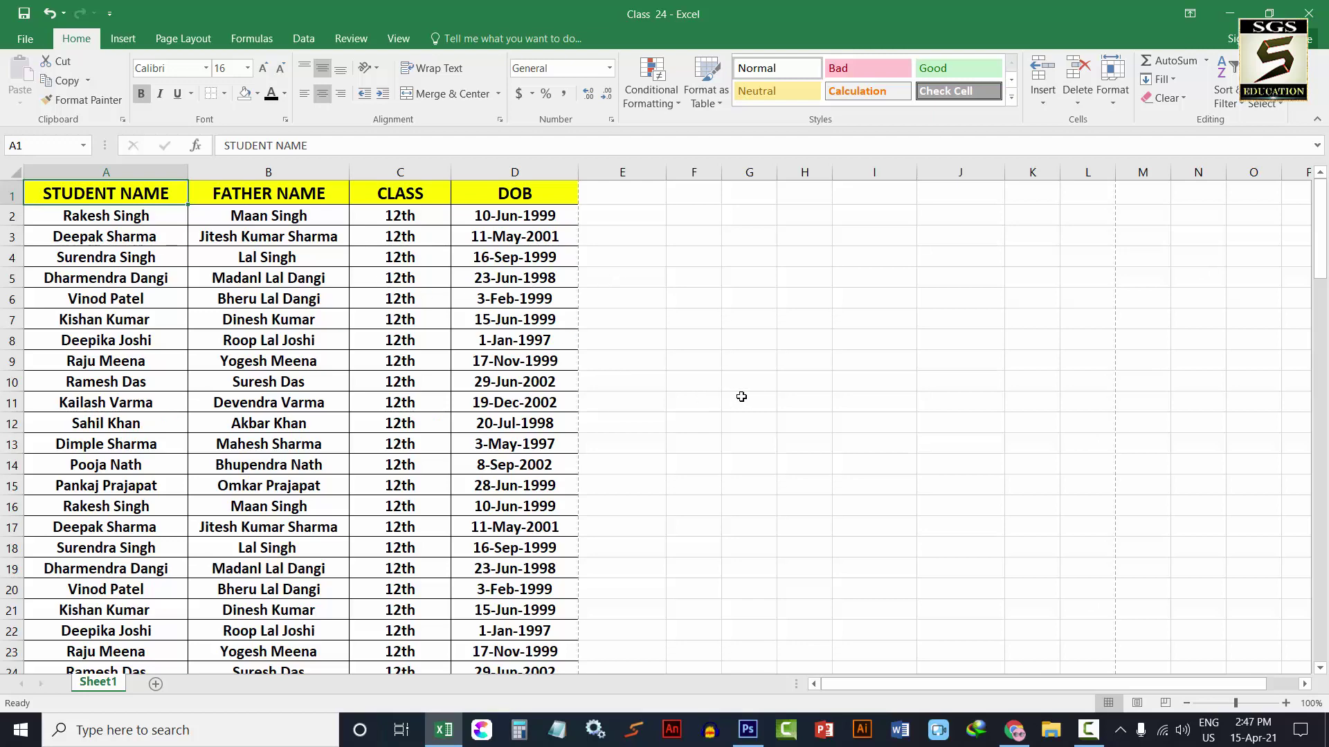
key(ctrl+p)
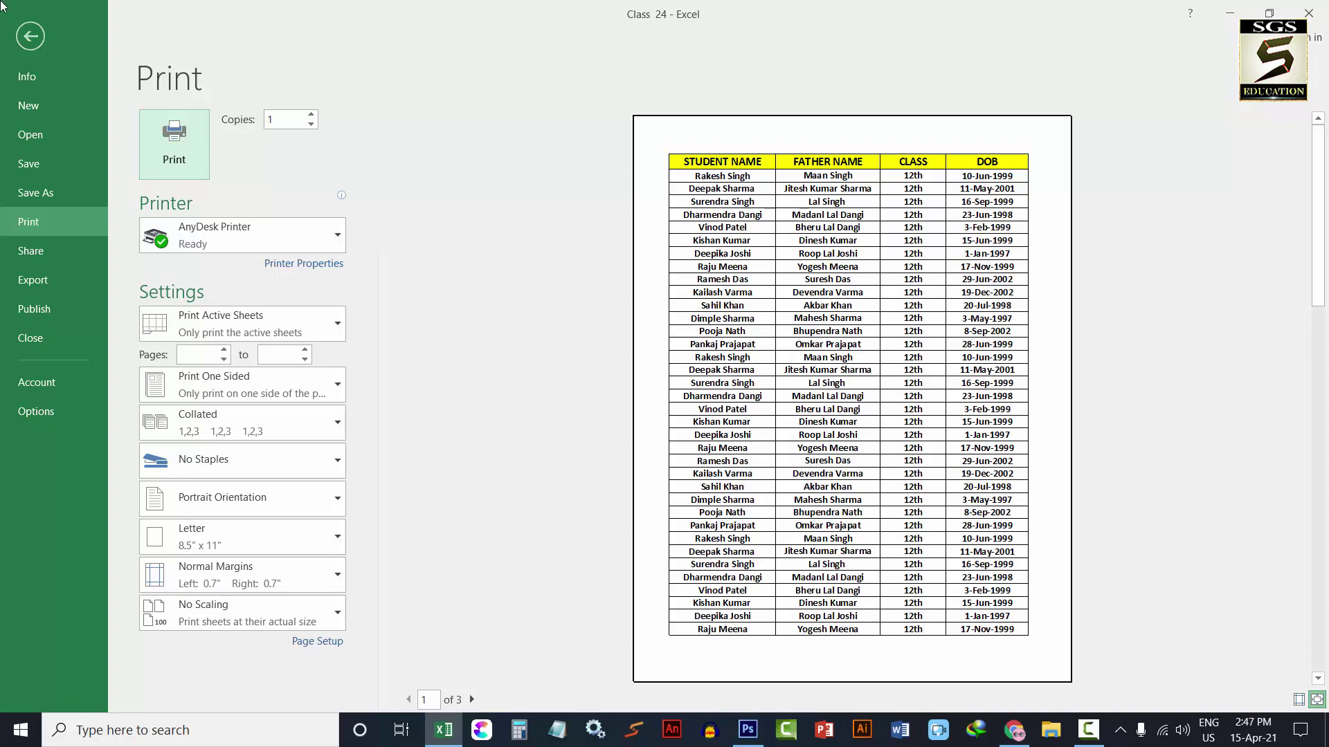
click(31, 36)
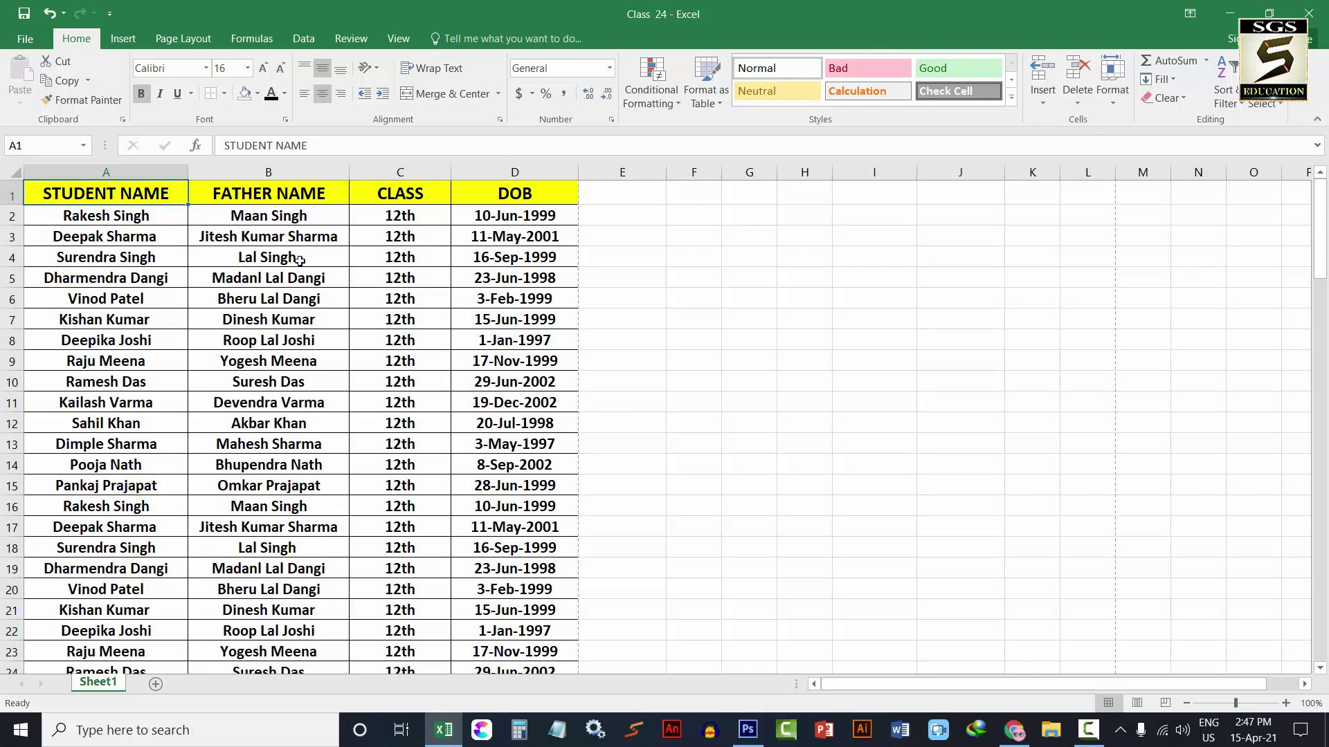
click(197, 40)
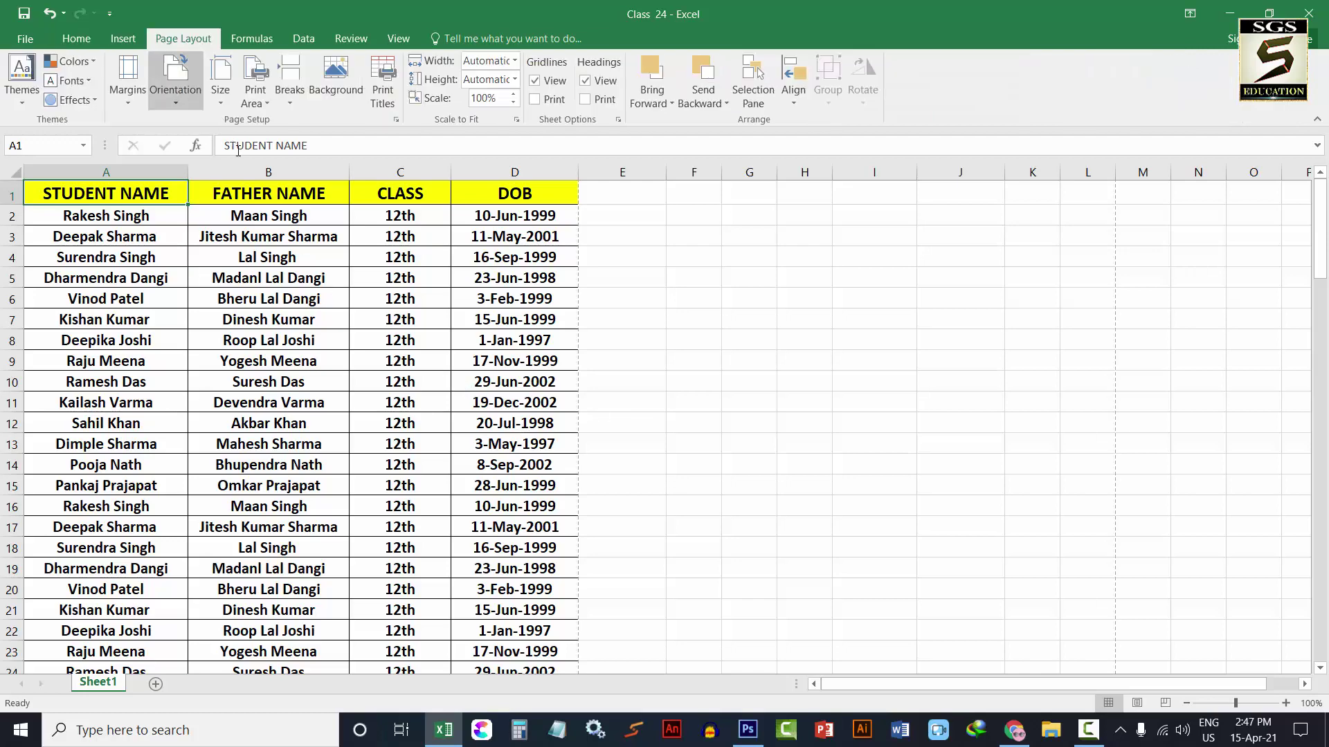
click(338, 84)
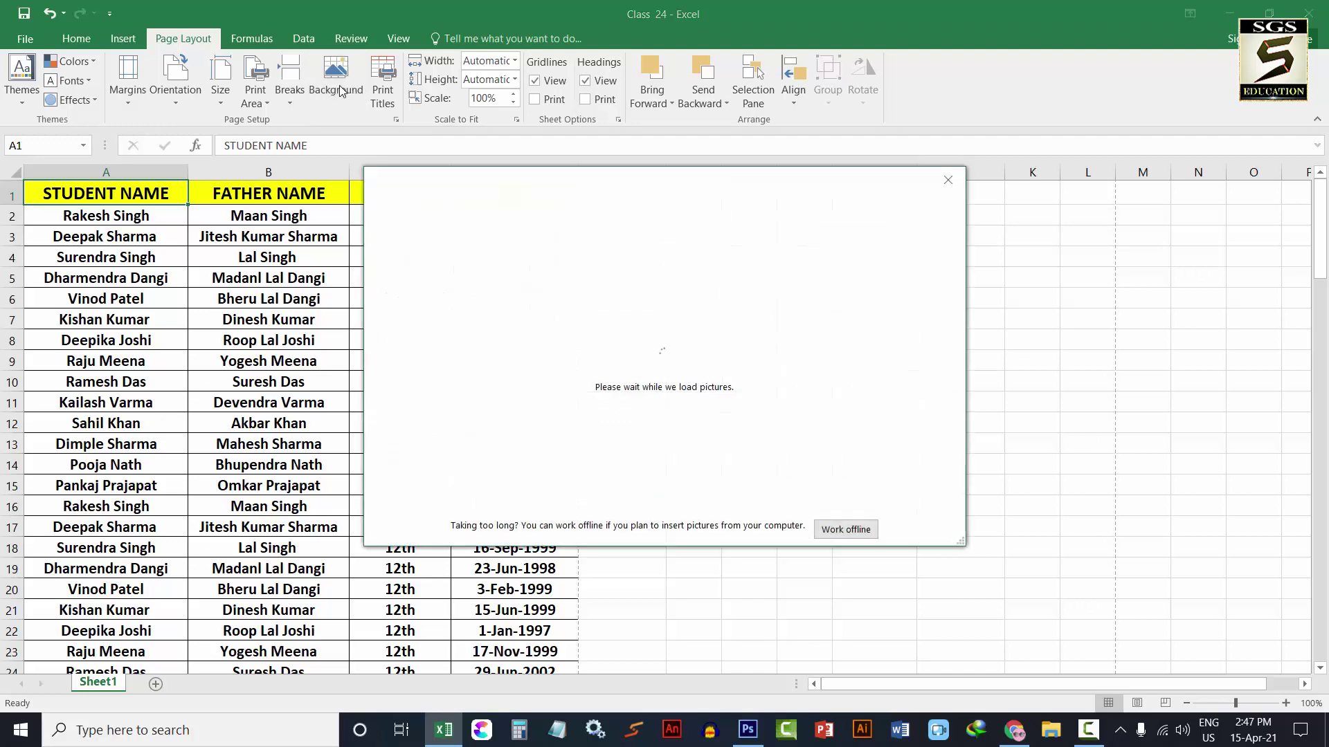
click(592, 291)
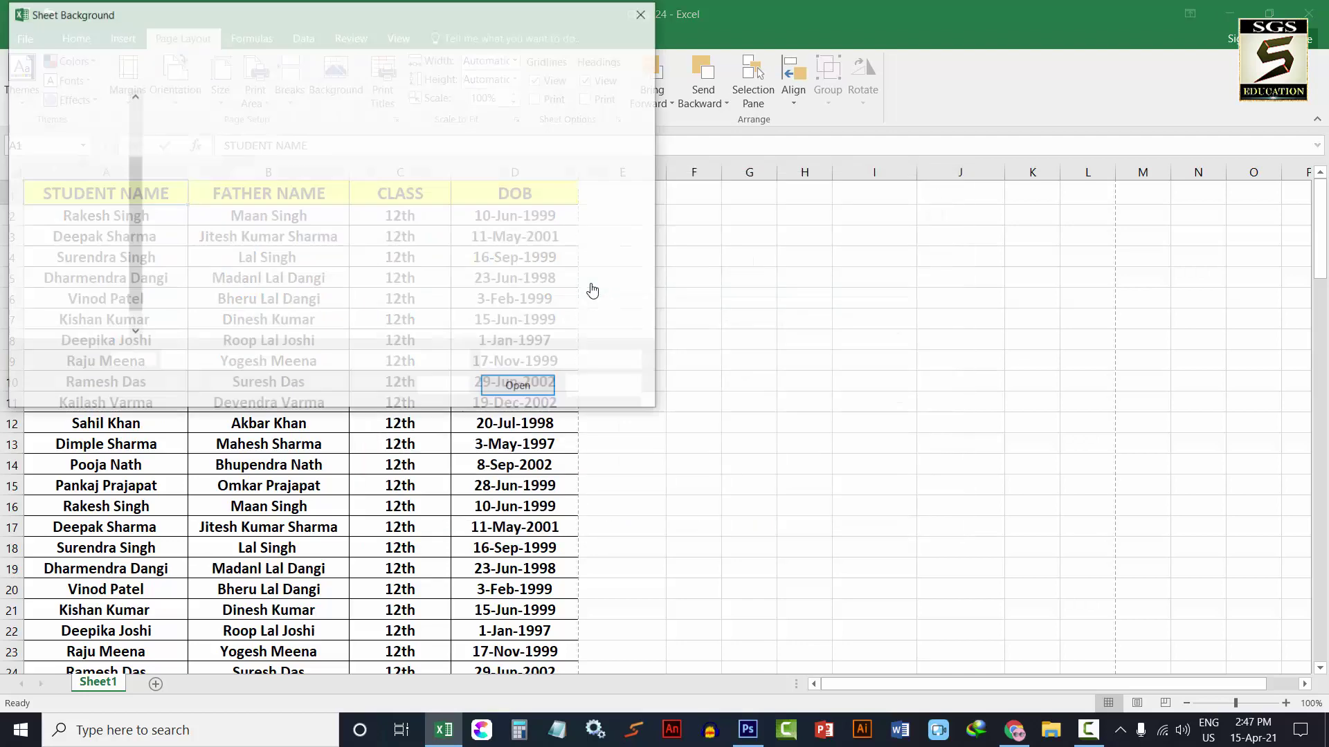
click(595, 148)
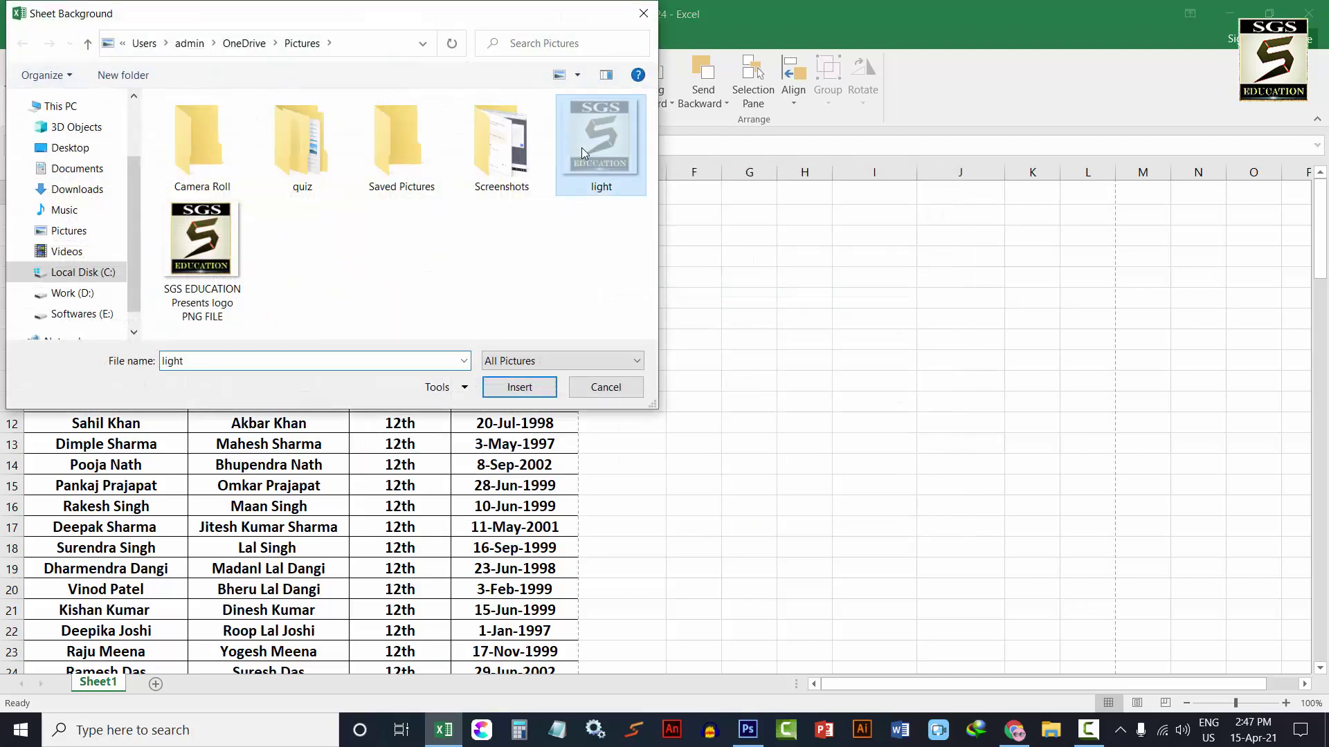
click(520, 389)
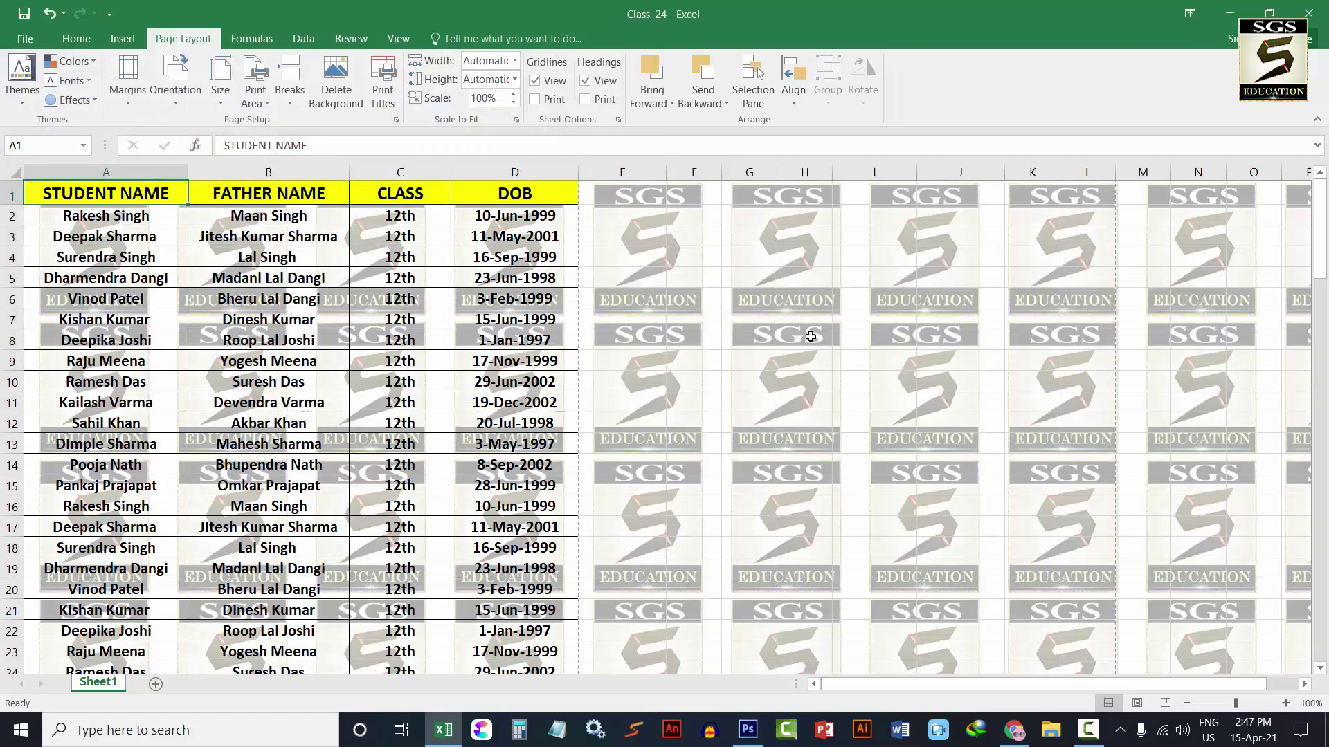
drag(1235, 703, 1208, 703)
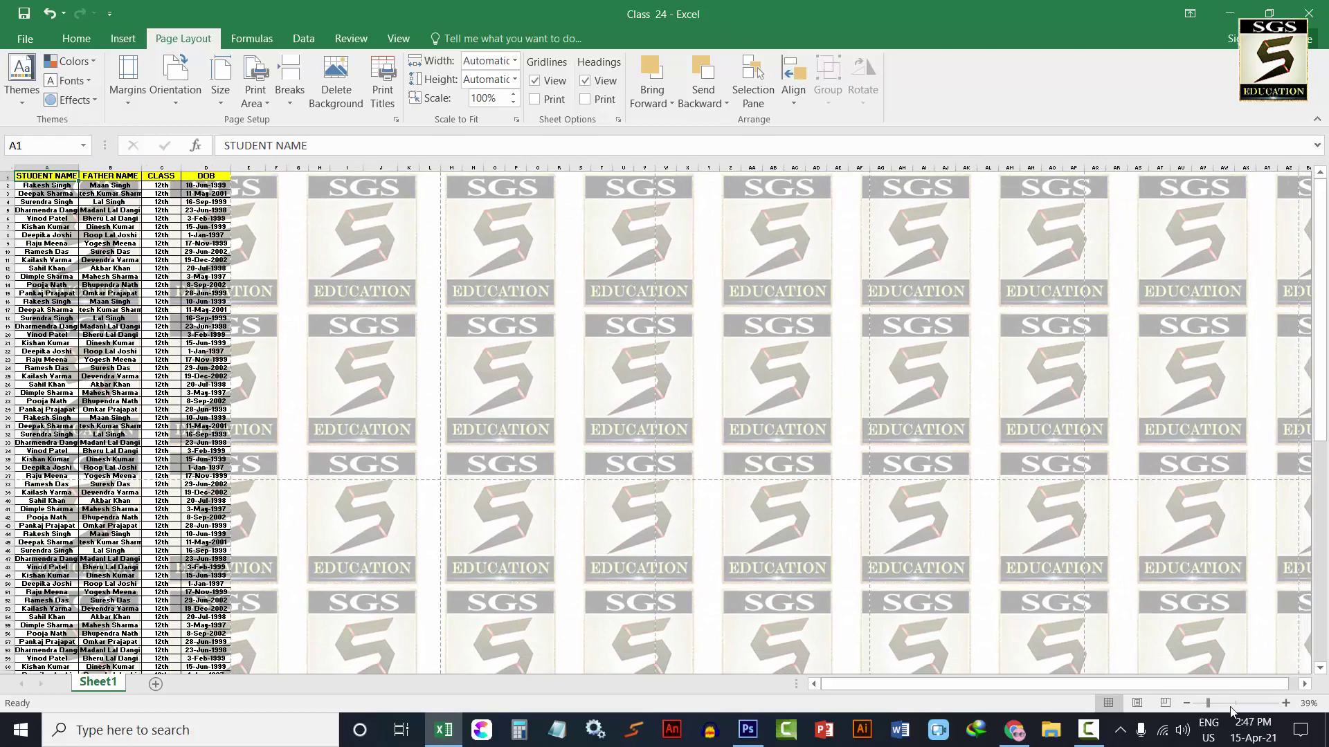
click(1236, 703)
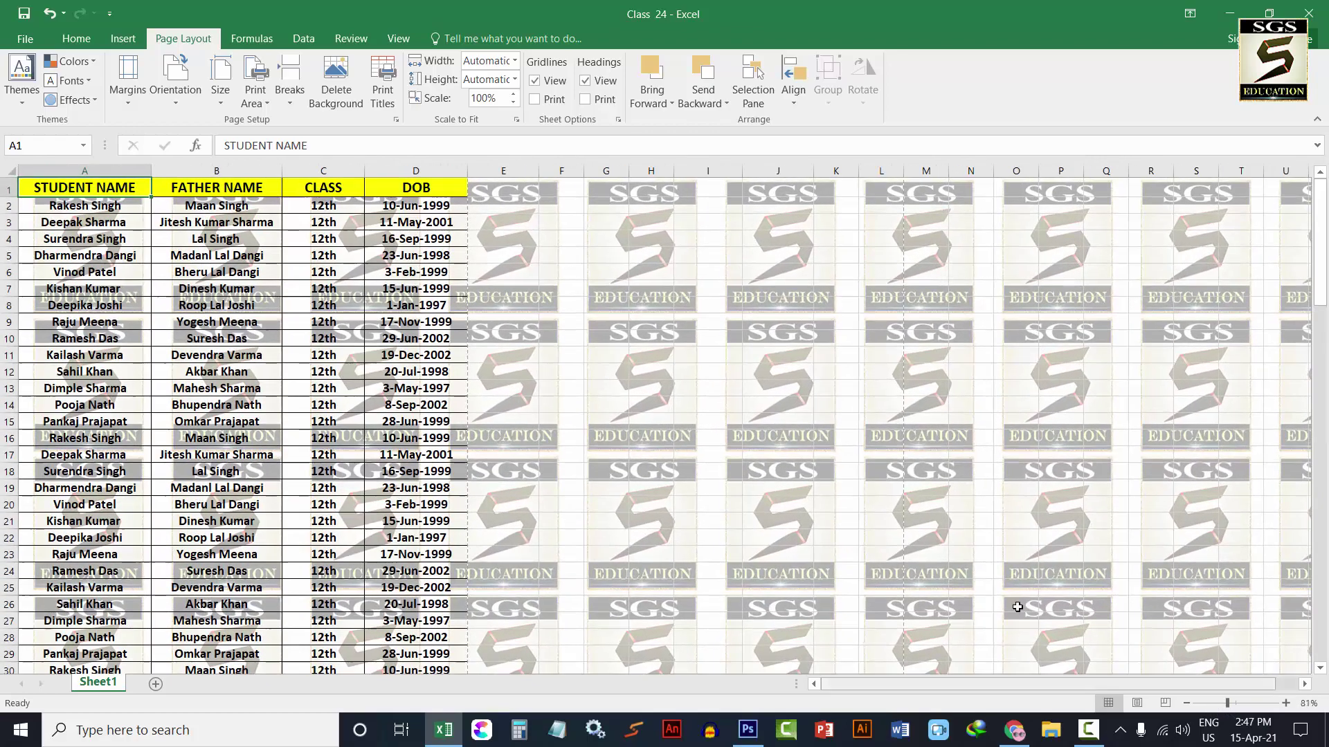
click(1242, 704)
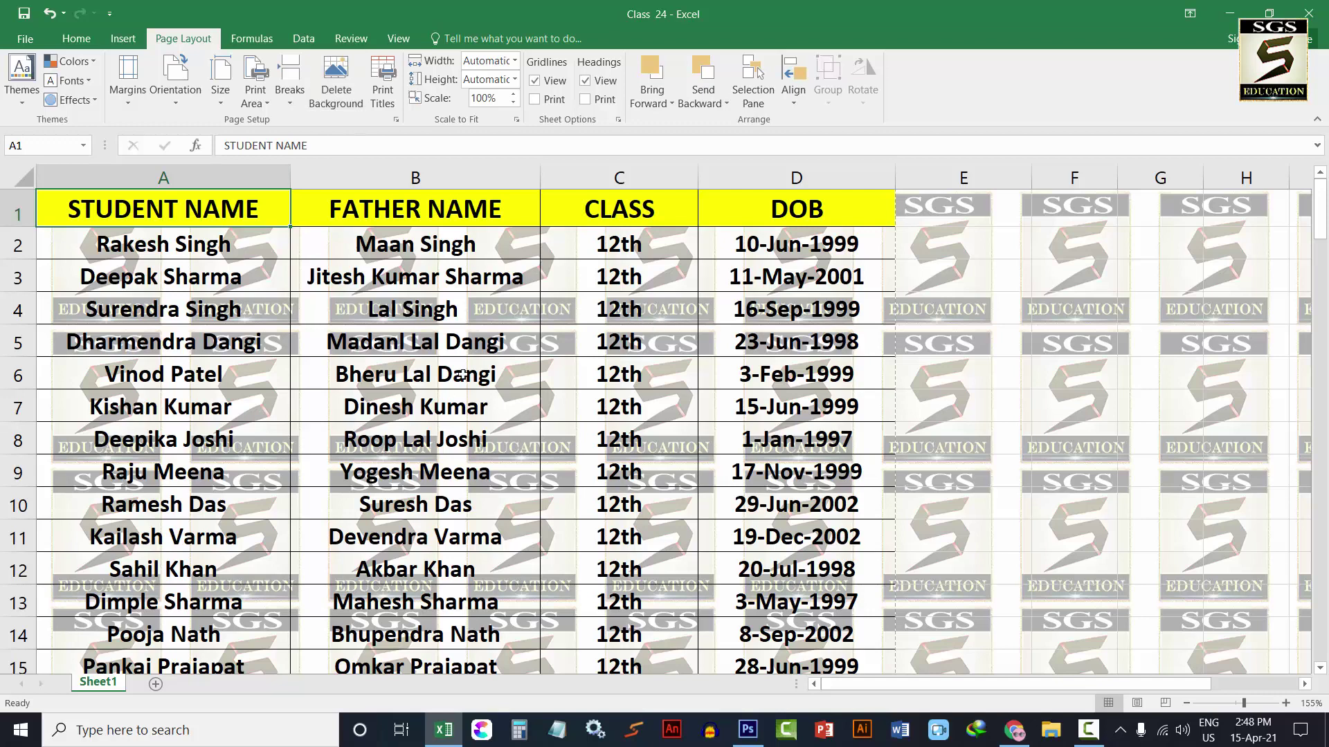
click(333, 94)
click(1220, 703)
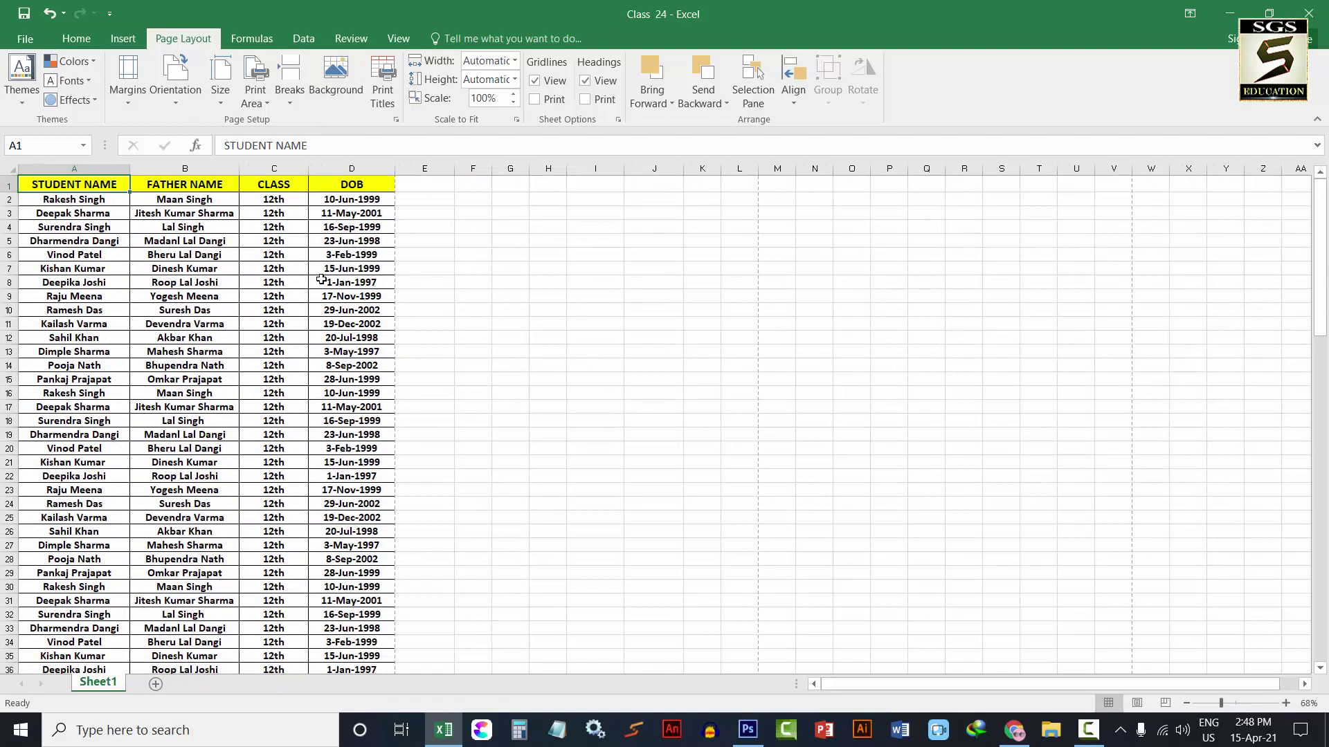
Step: Reset the zoom and turn on Header & Footer editing from the Insert tab
click(1236, 704)
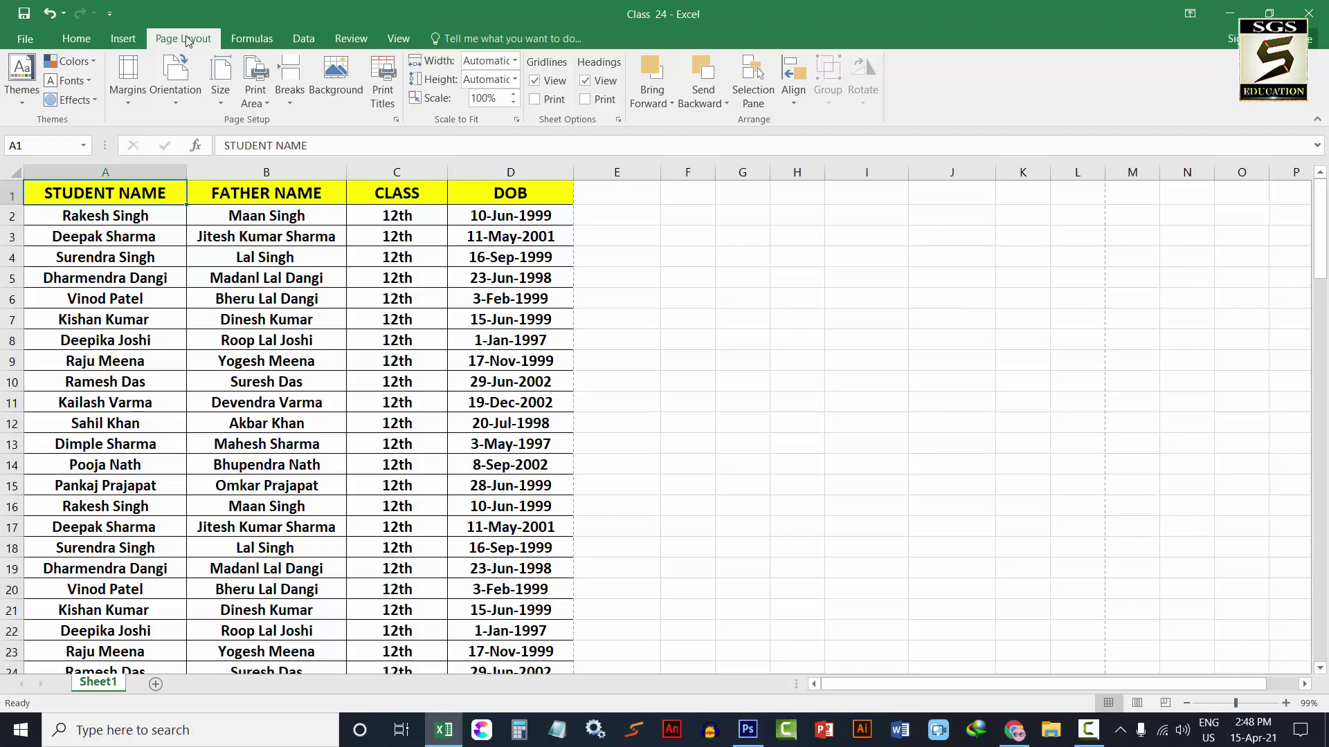
click(125, 41)
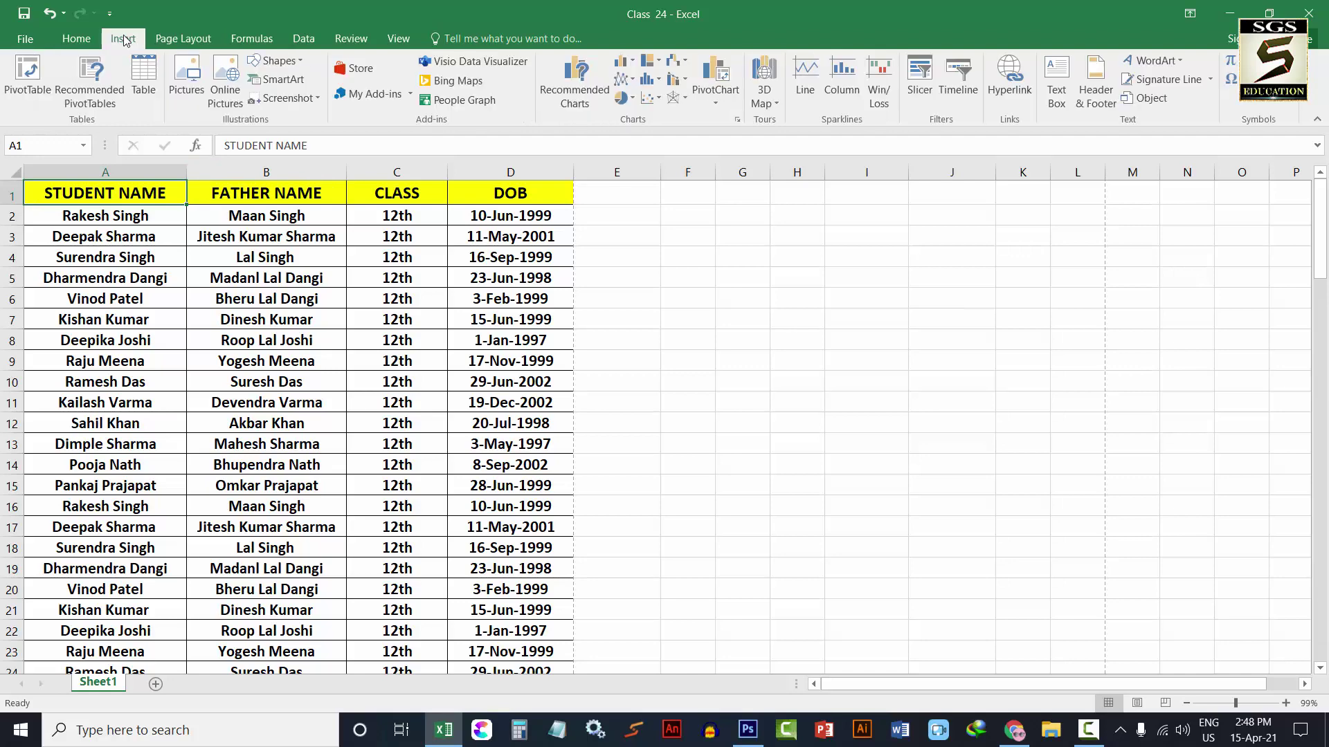
click(1094, 96)
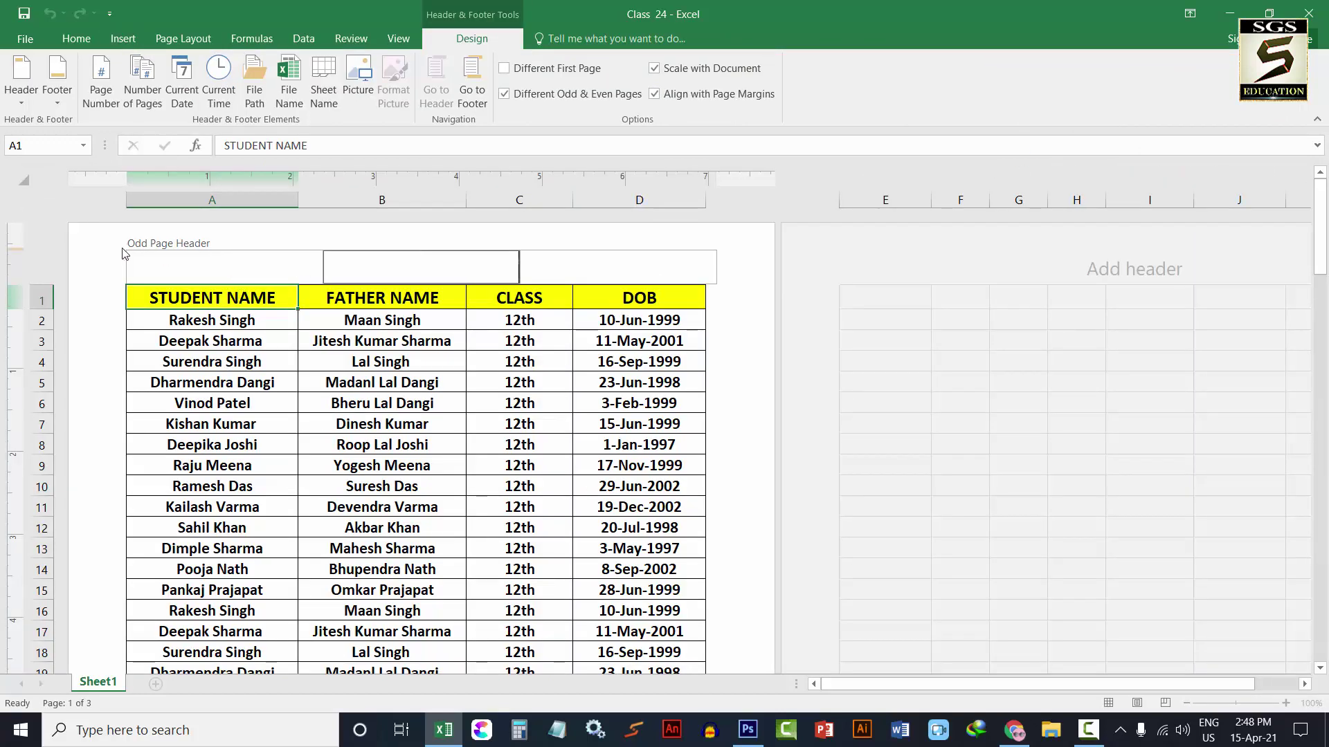
Step: Open the empty centre header section on page 1 for editing
mouse_move(1324, 257)
mouse_down()
mouse_move(1322, 380)
mouse_move(1320, 228)
mouse_up()
click(422, 465)
click(411, 462)
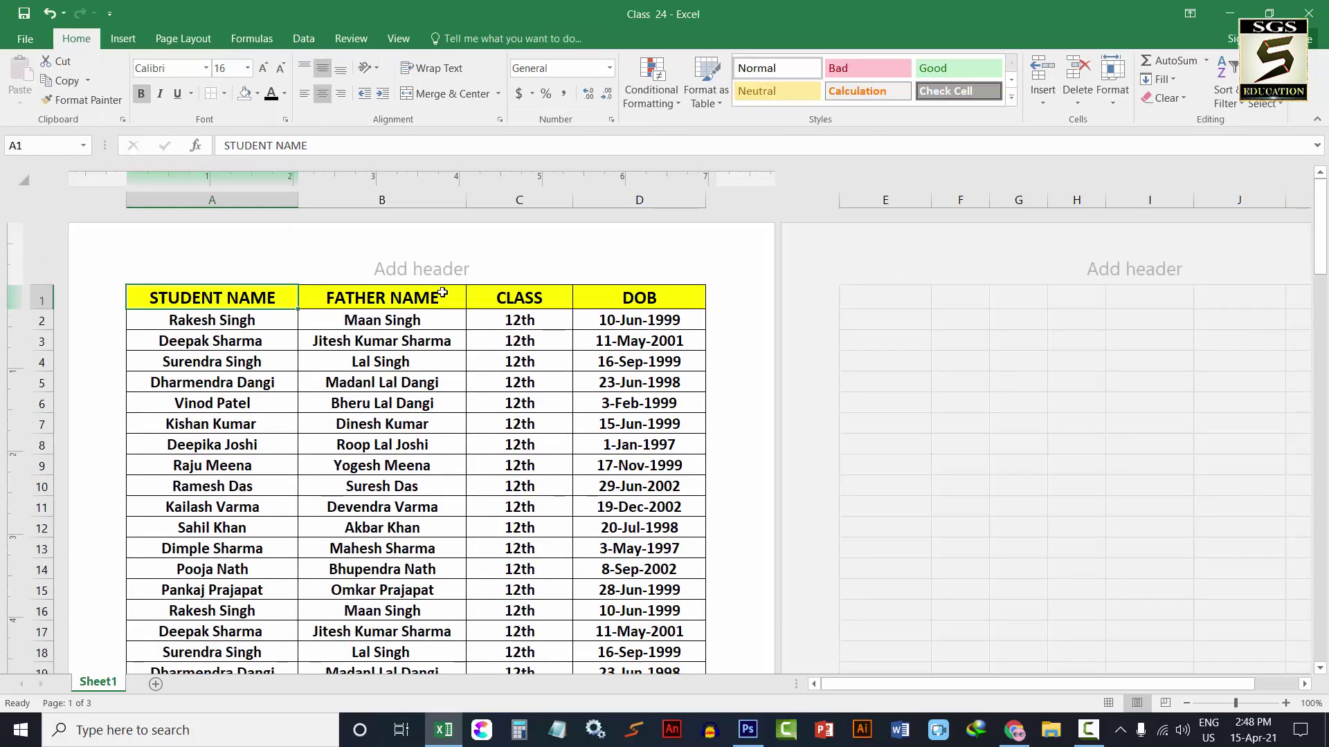
click(406, 270)
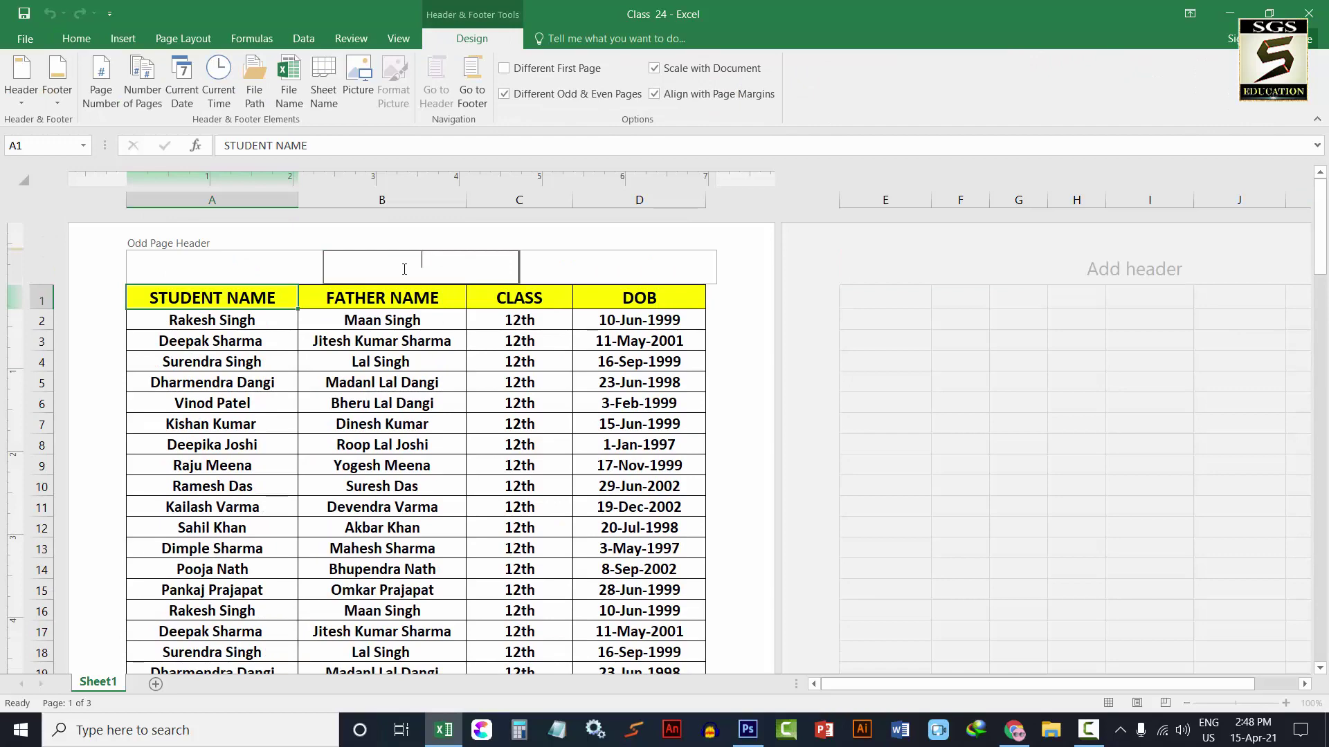
mouse_move(1320, 235)
mouse_down()
mouse_move(1321, 366)
mouse_move(1320, 228)
mouse_up()
click(429, 264)
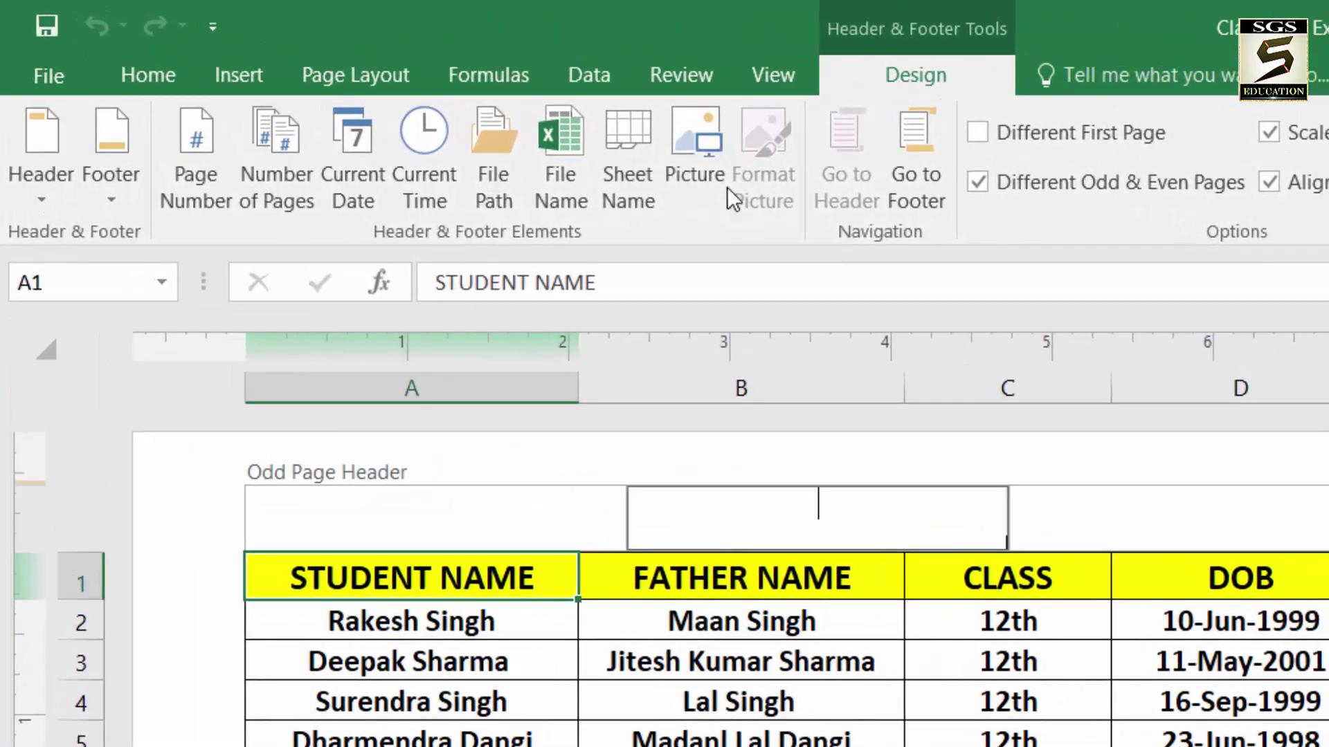
Step: Insert the light SGS logo image from file into the centre header as a faded watermark
click(695, 155)
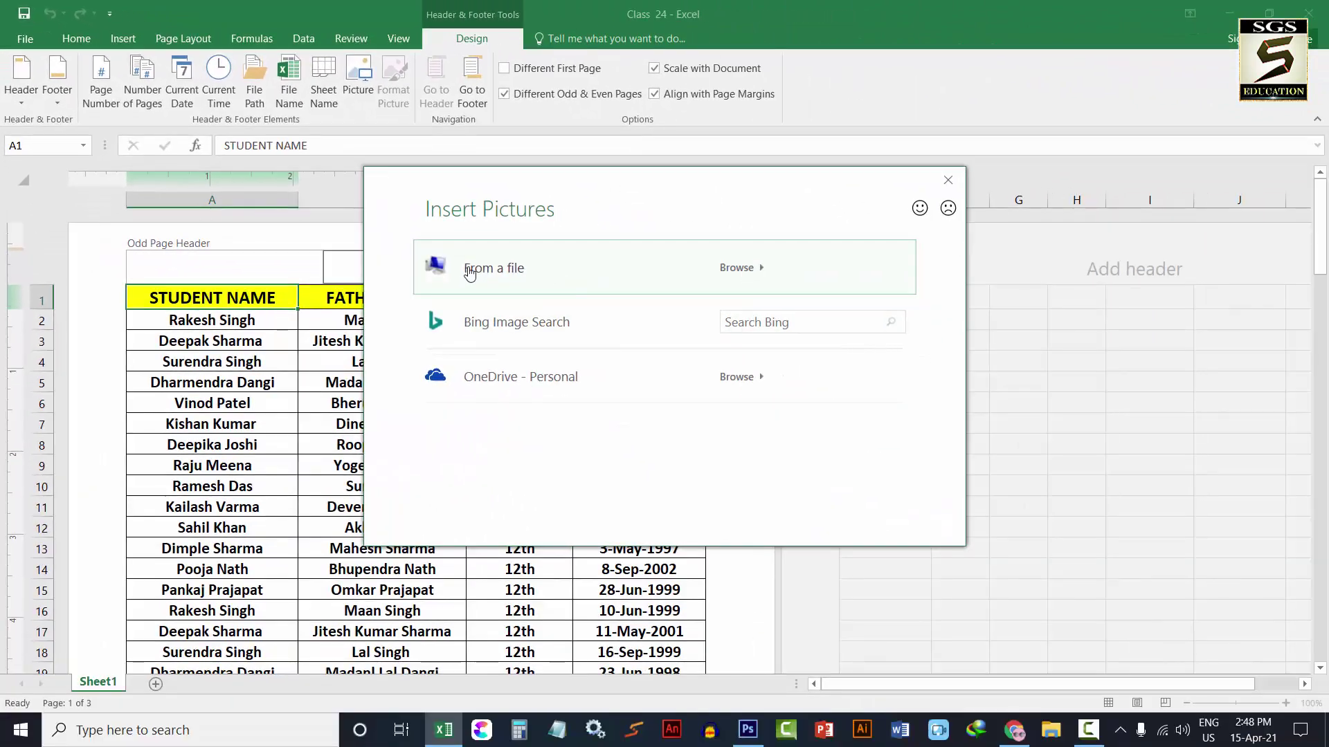
click(537, 280)
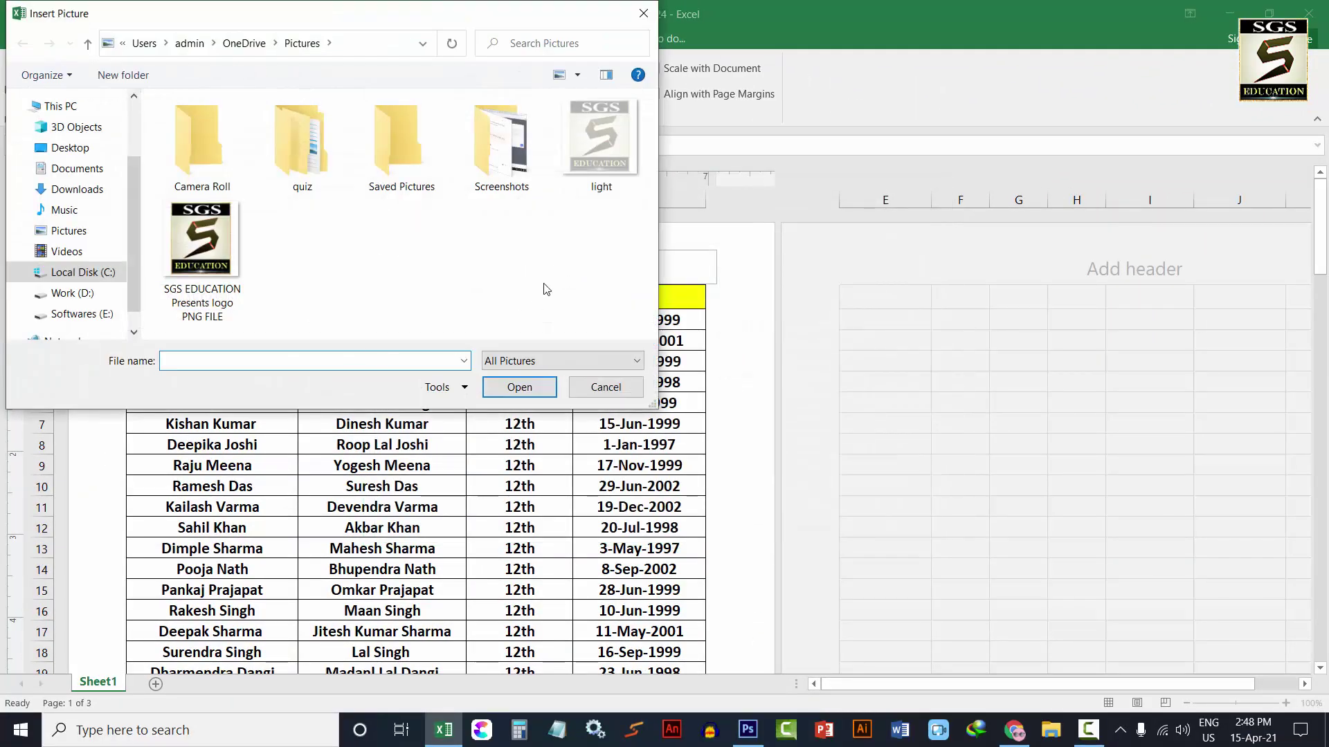
click(597, 188)
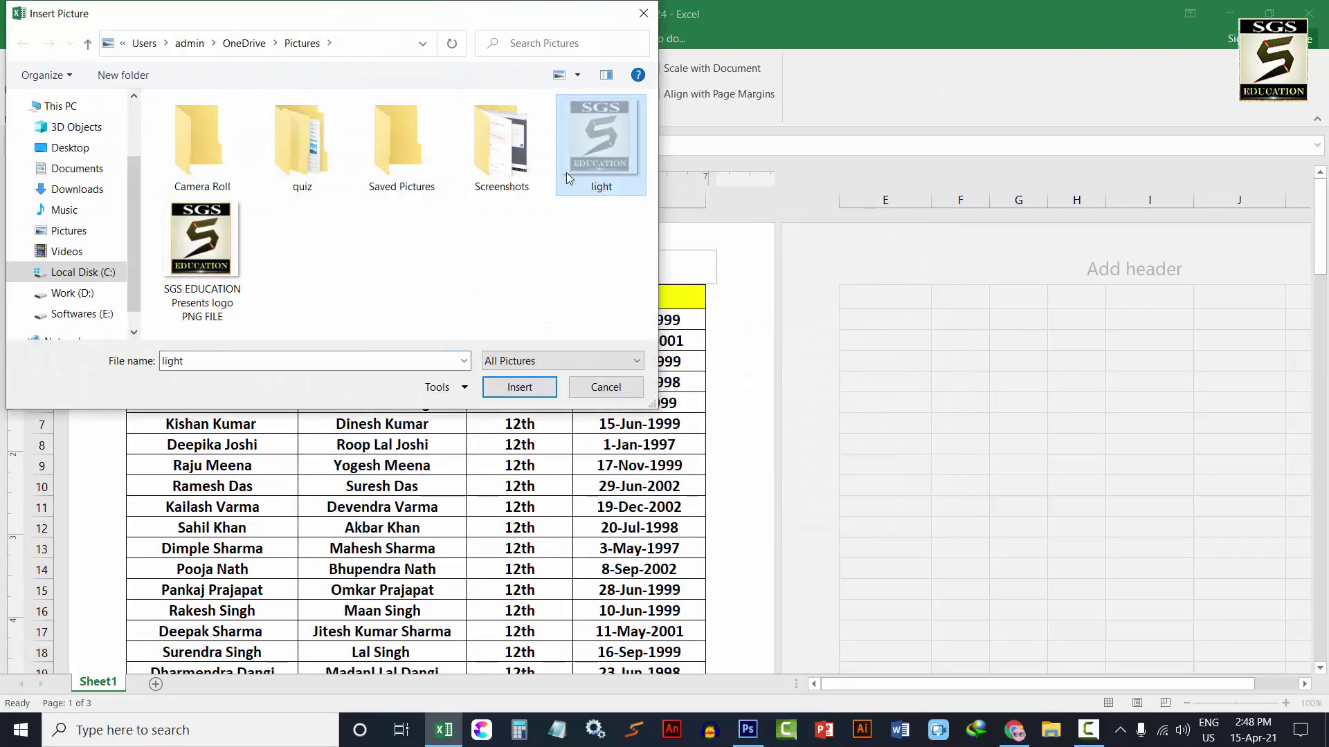
click(519, 387)
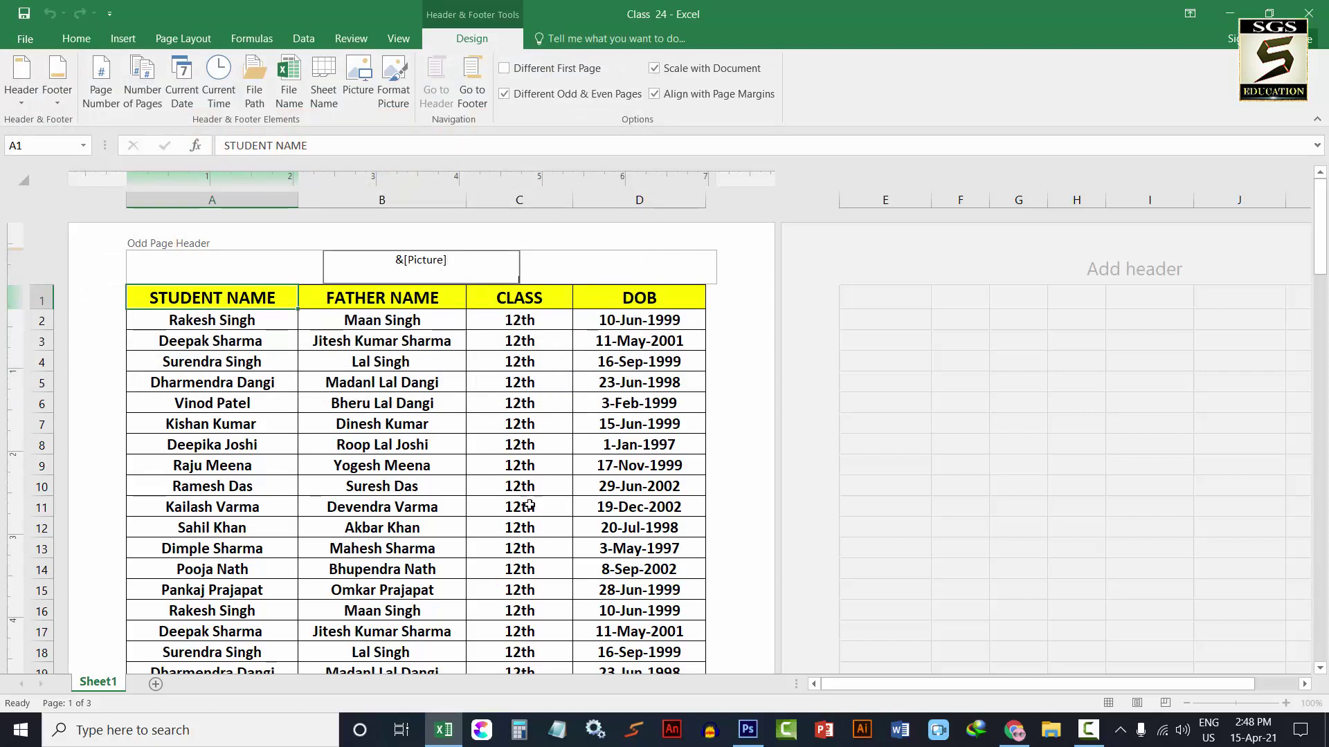
drag(394, 265, 469, 261)
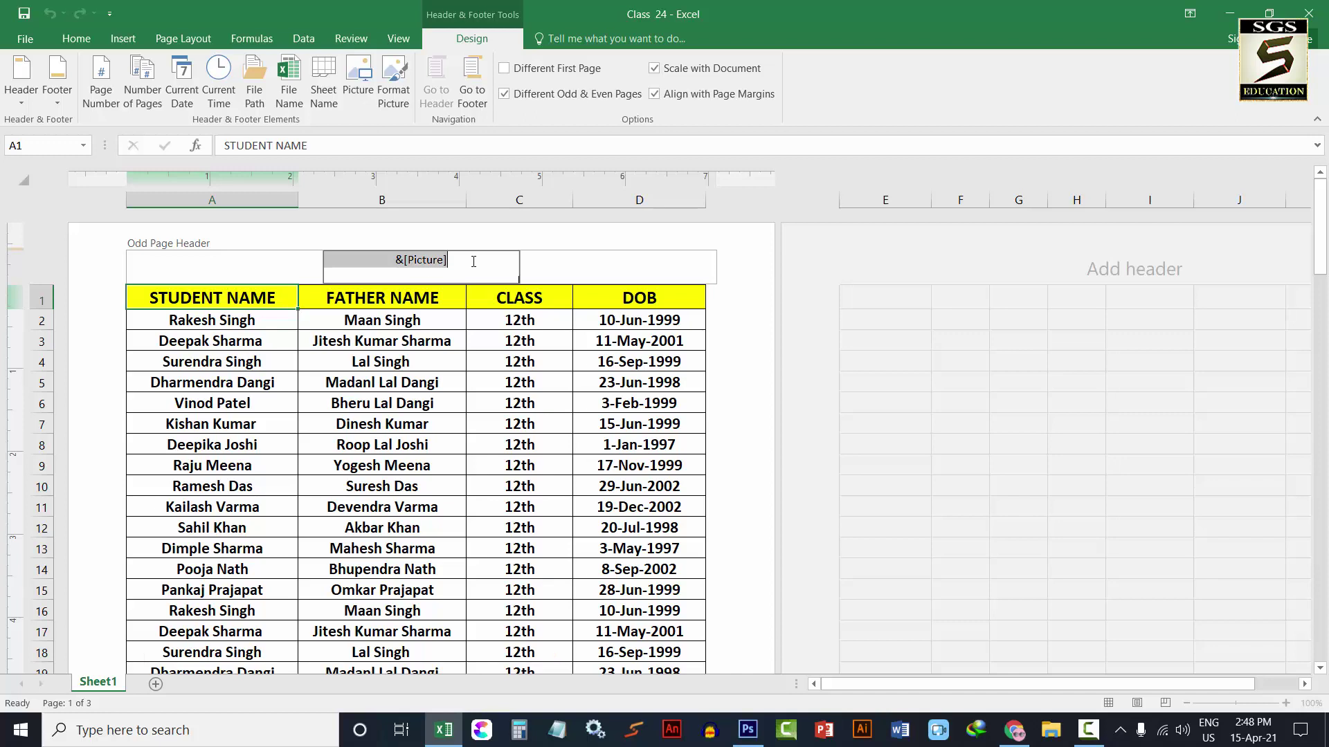
click(844, 251)
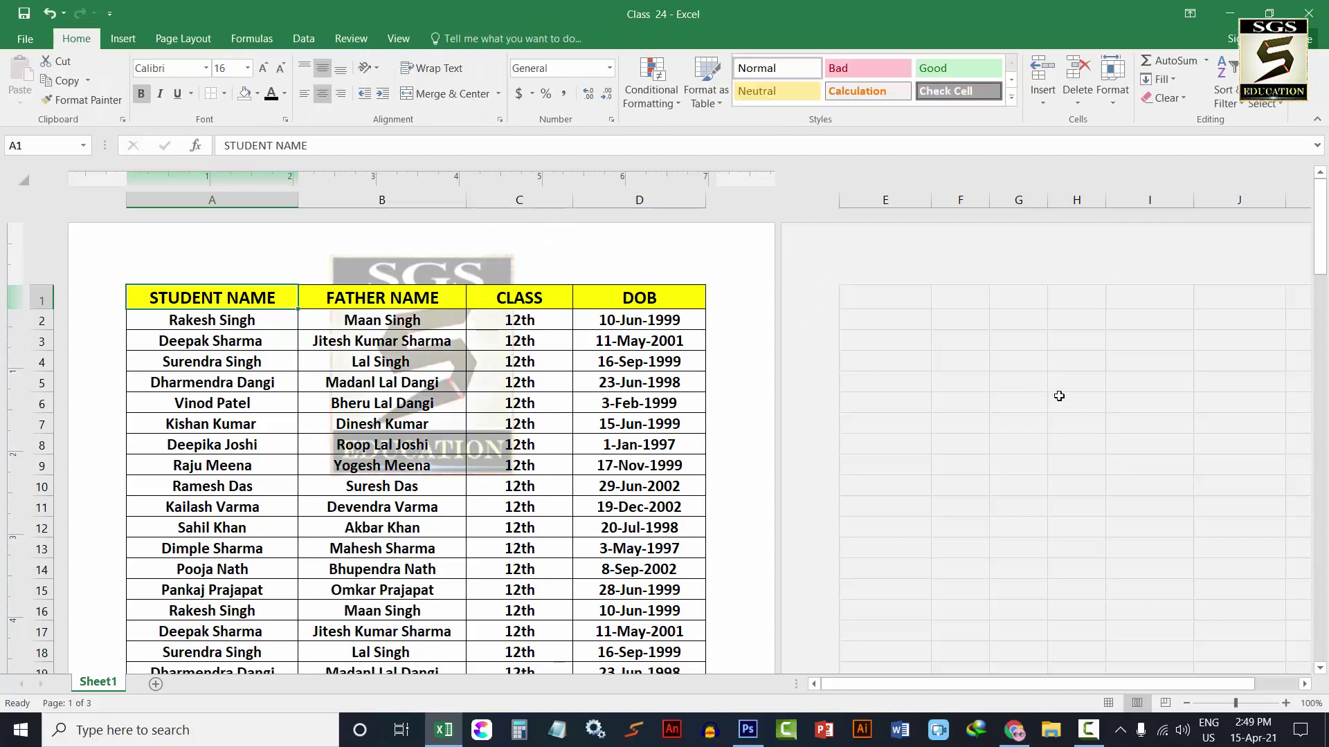
Step: After checking the print preview, add two blank lines before &[Picture] to lower the logo
key(ctrl+p)
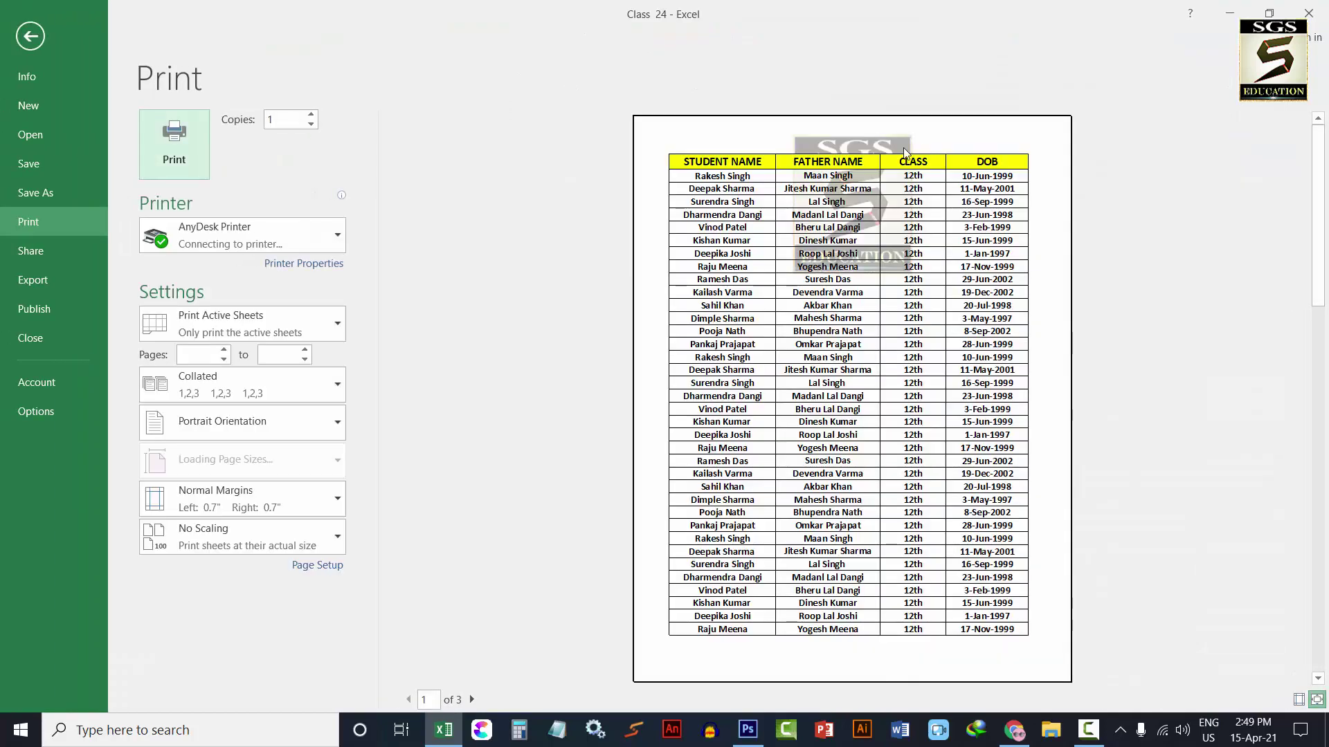
click(29, 36)
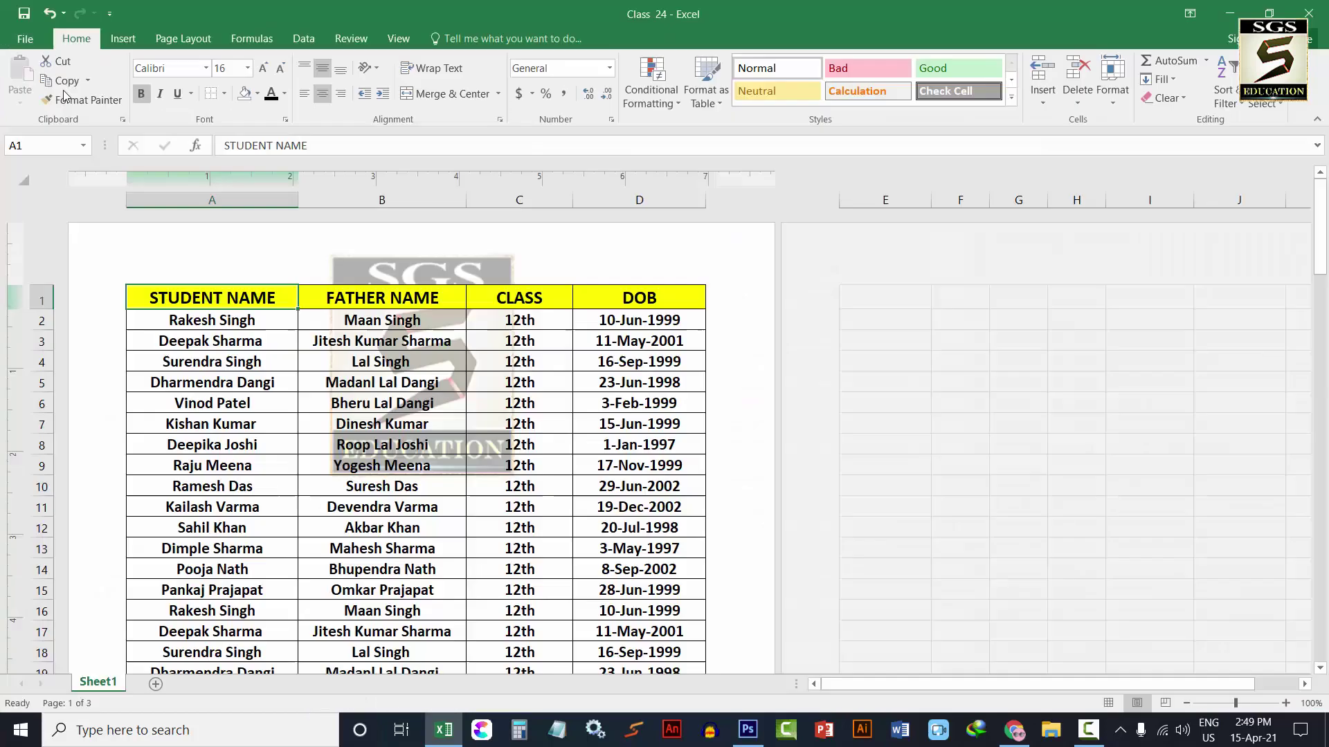
click(344, 261)
click(344, 261)
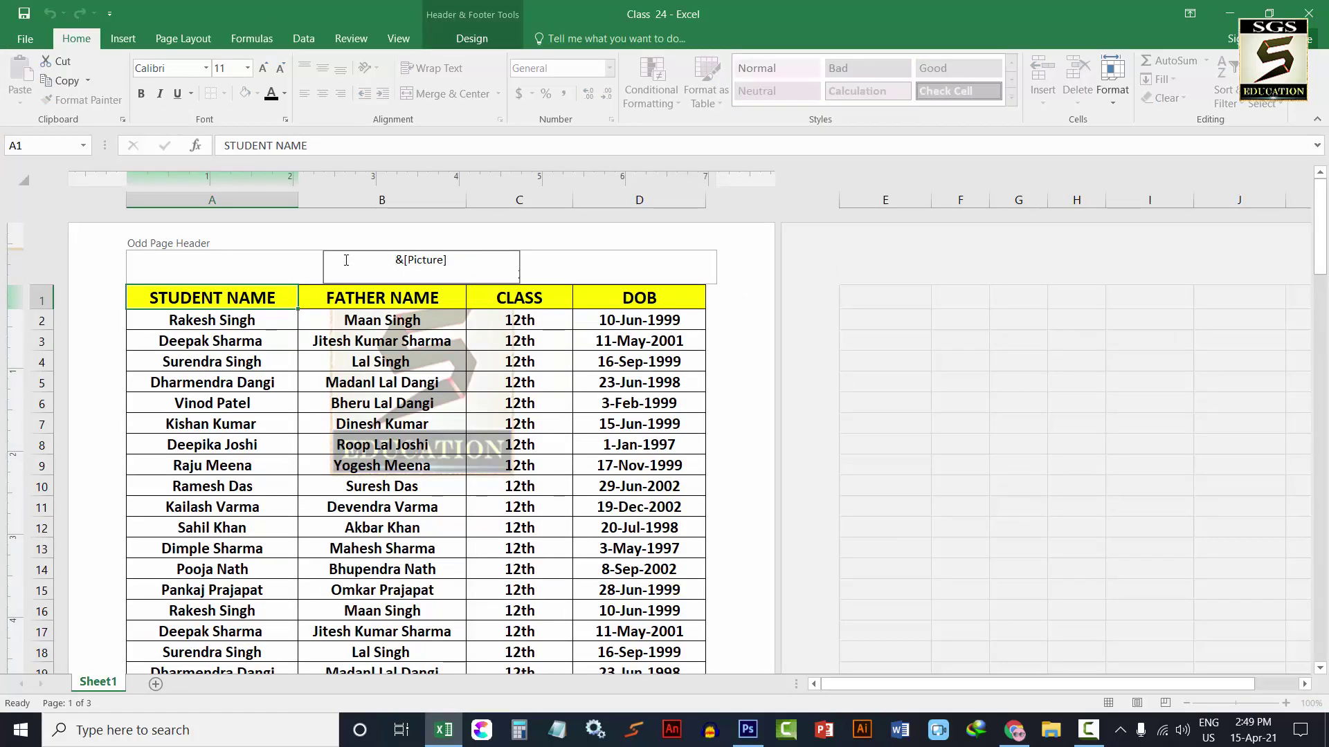
key(Return)
key(Return)
key(Return)
key(Return)
key(Return)
key(Return)
key(Return)
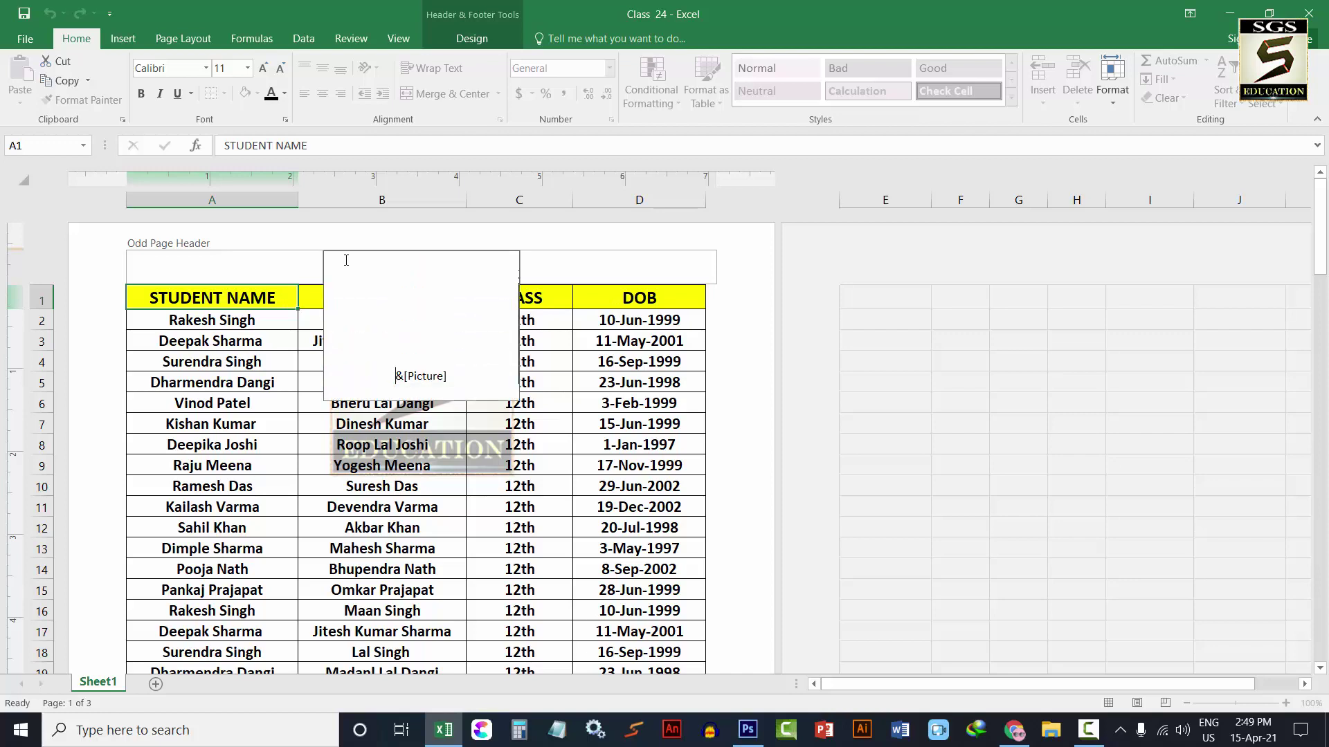
key(Return)
key(Return)
key(Return)
key(Return)
key(Return)
key(Return)
key(Return)
key(Return)
key(Return)
key(Return)
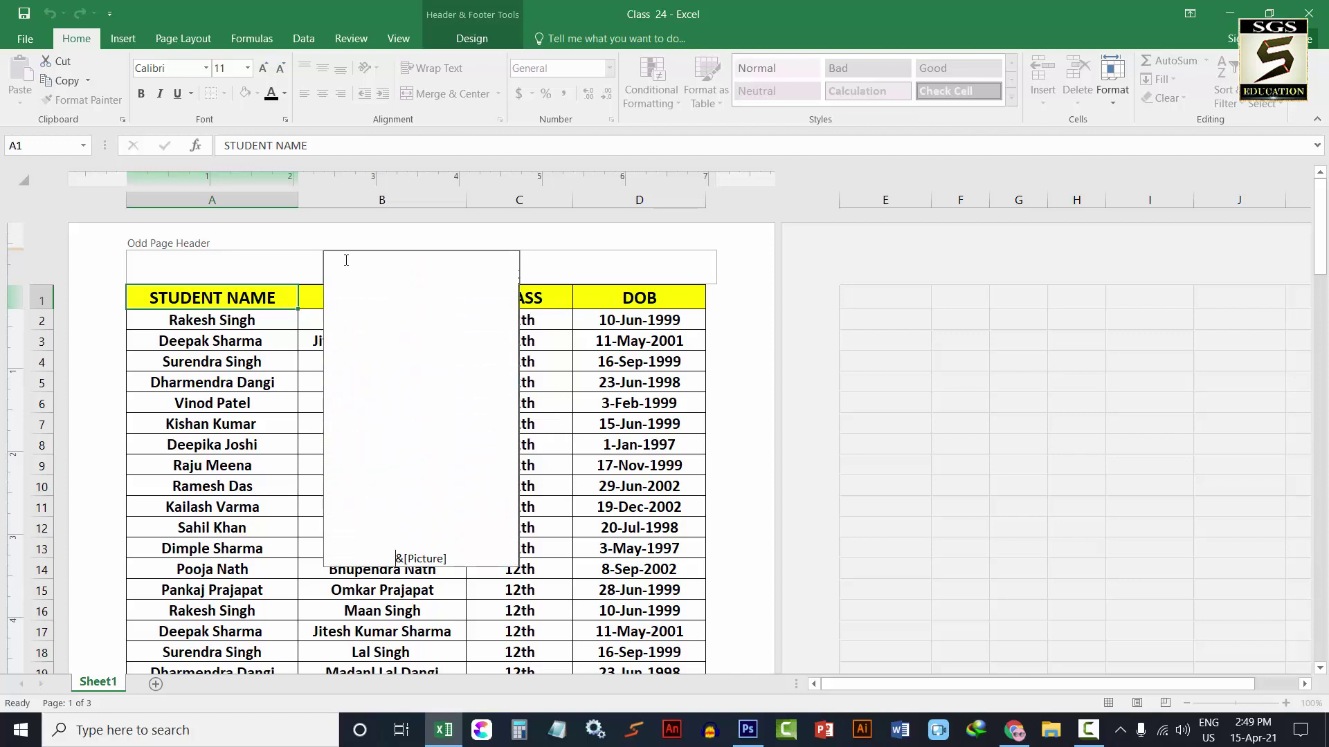
click(859, 265)
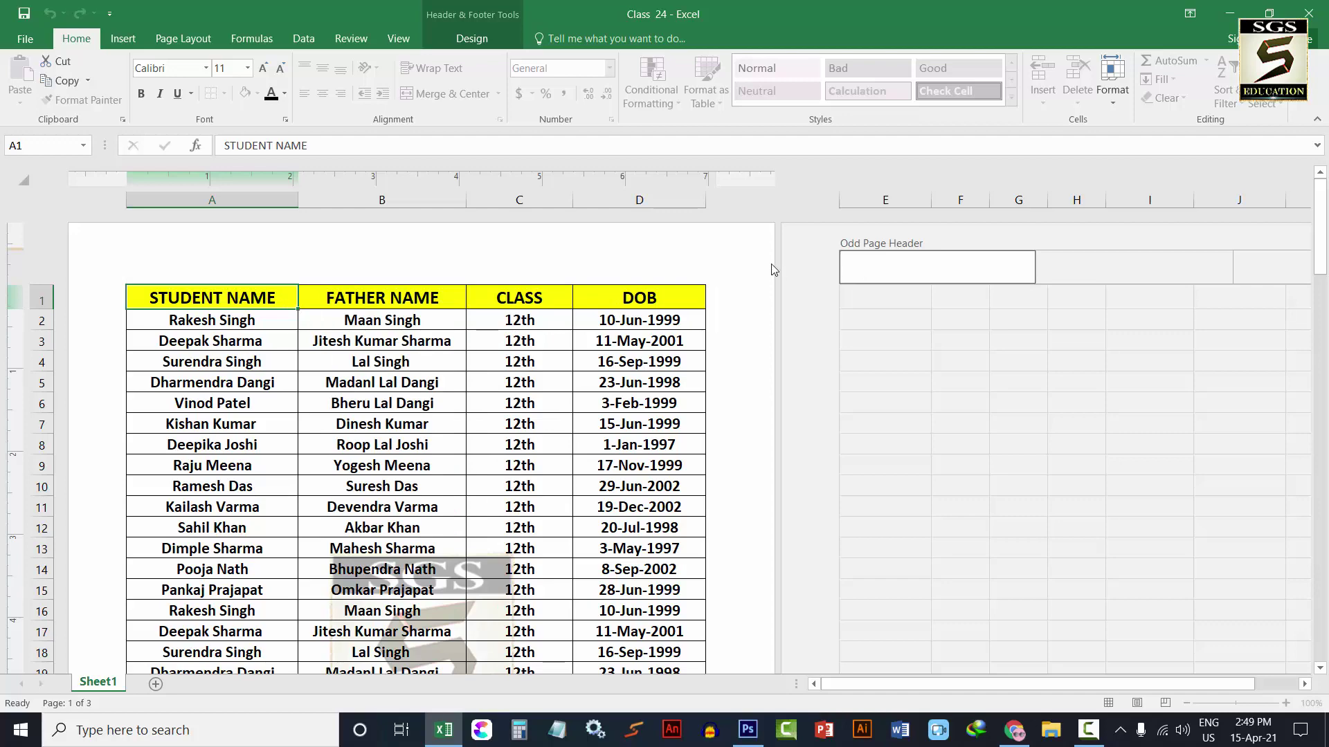
Step: Preview the lowered watermark, then reopen the centre header with its &[Picture] code for editing
key(ctrl+p)
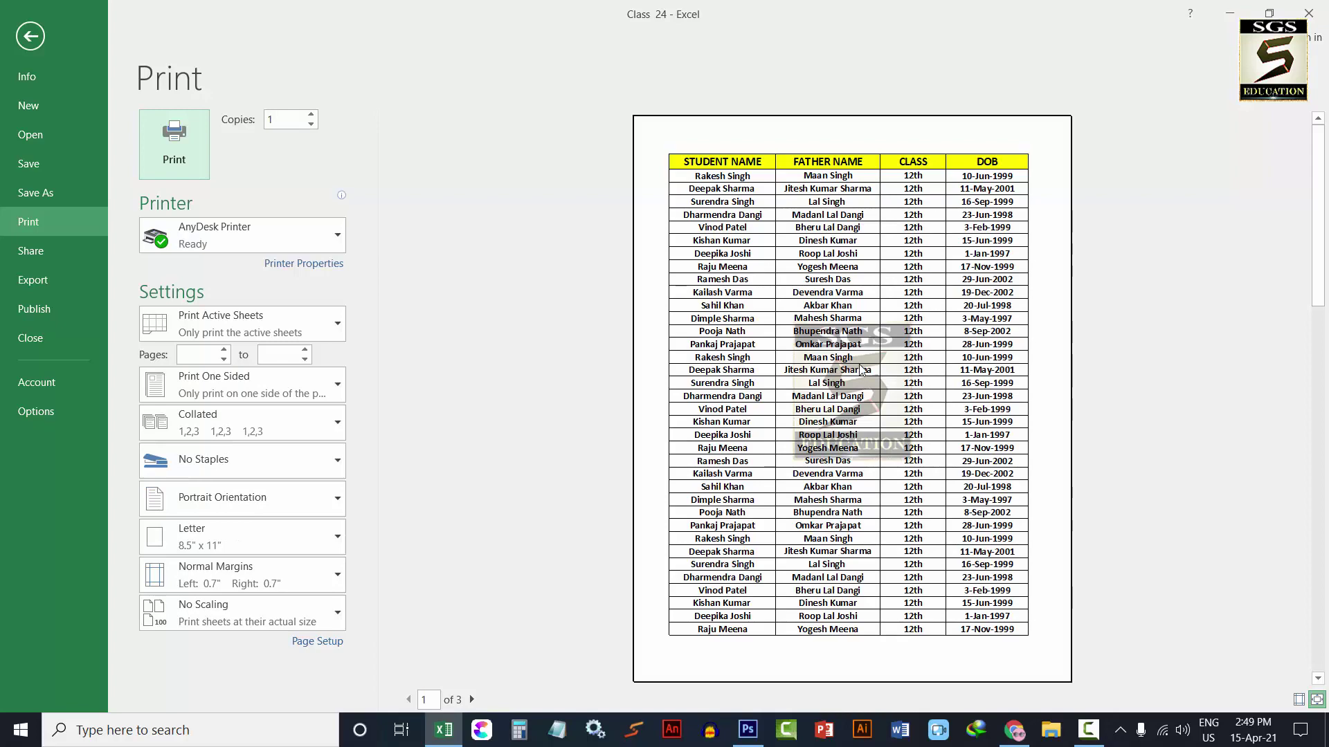
click(30, 36)
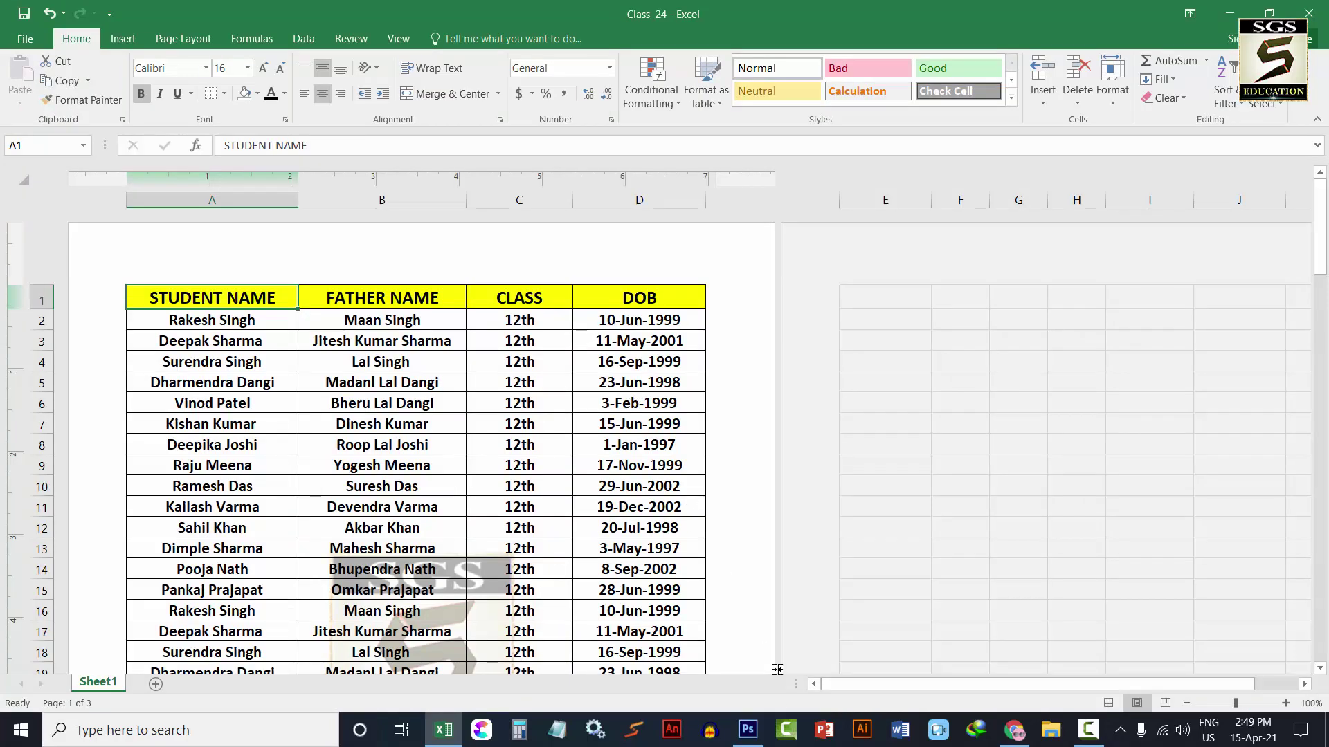
click(747, 731)
click(747, 730)
drag(1319, 241, 1319, 239)
click(484, 264)
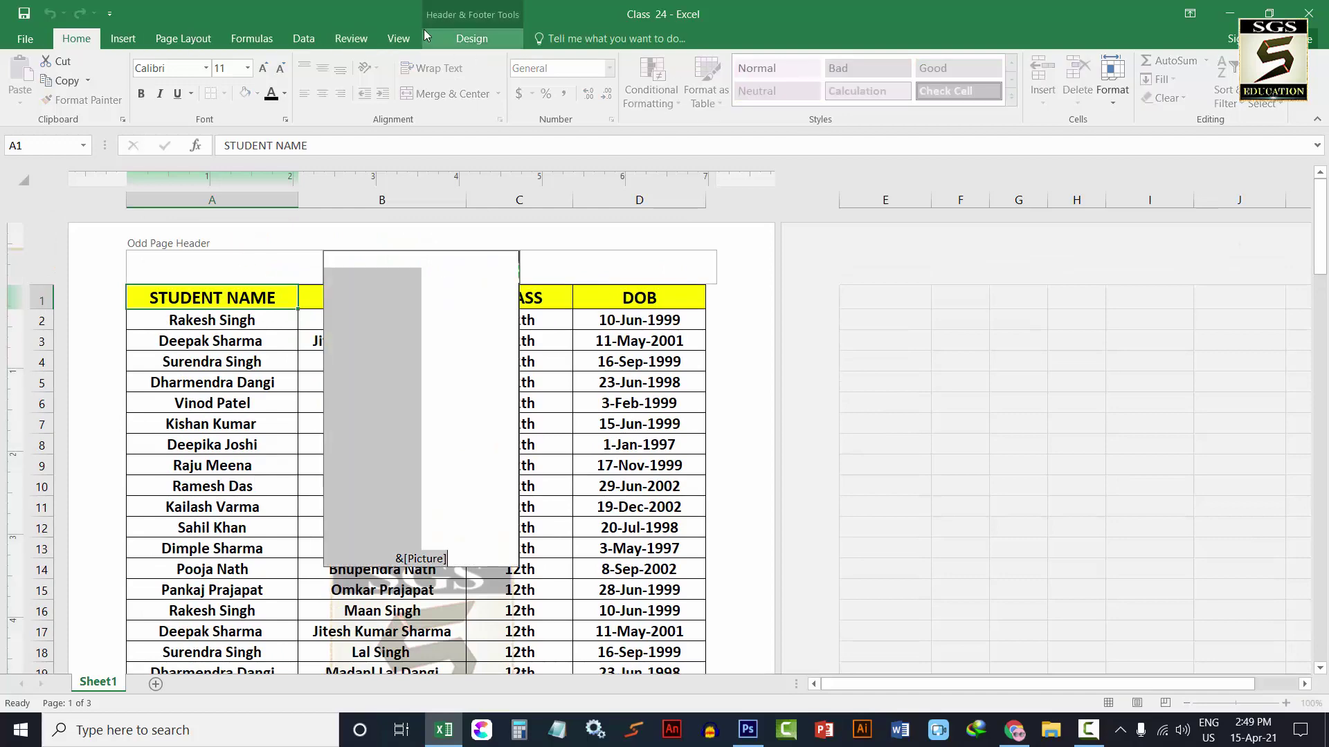
click(472, 38)
click(510, 236)
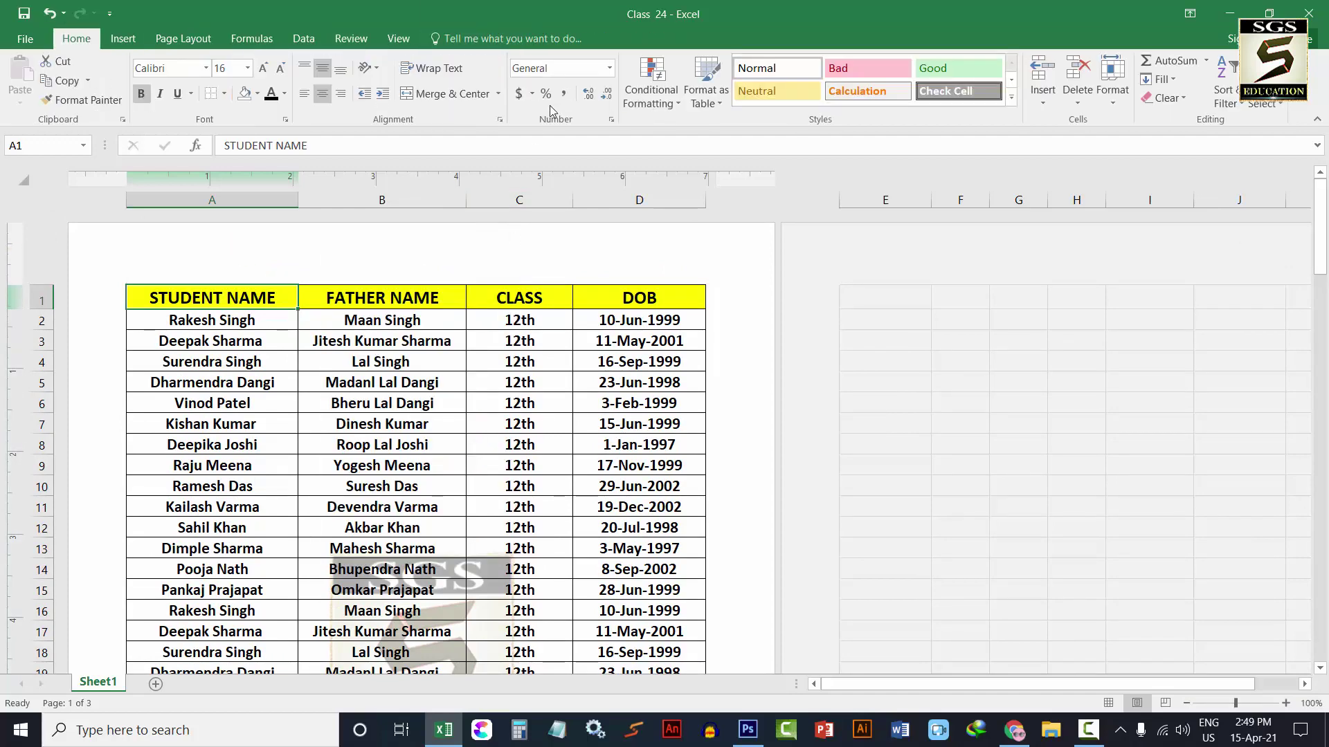
click(396, 254)
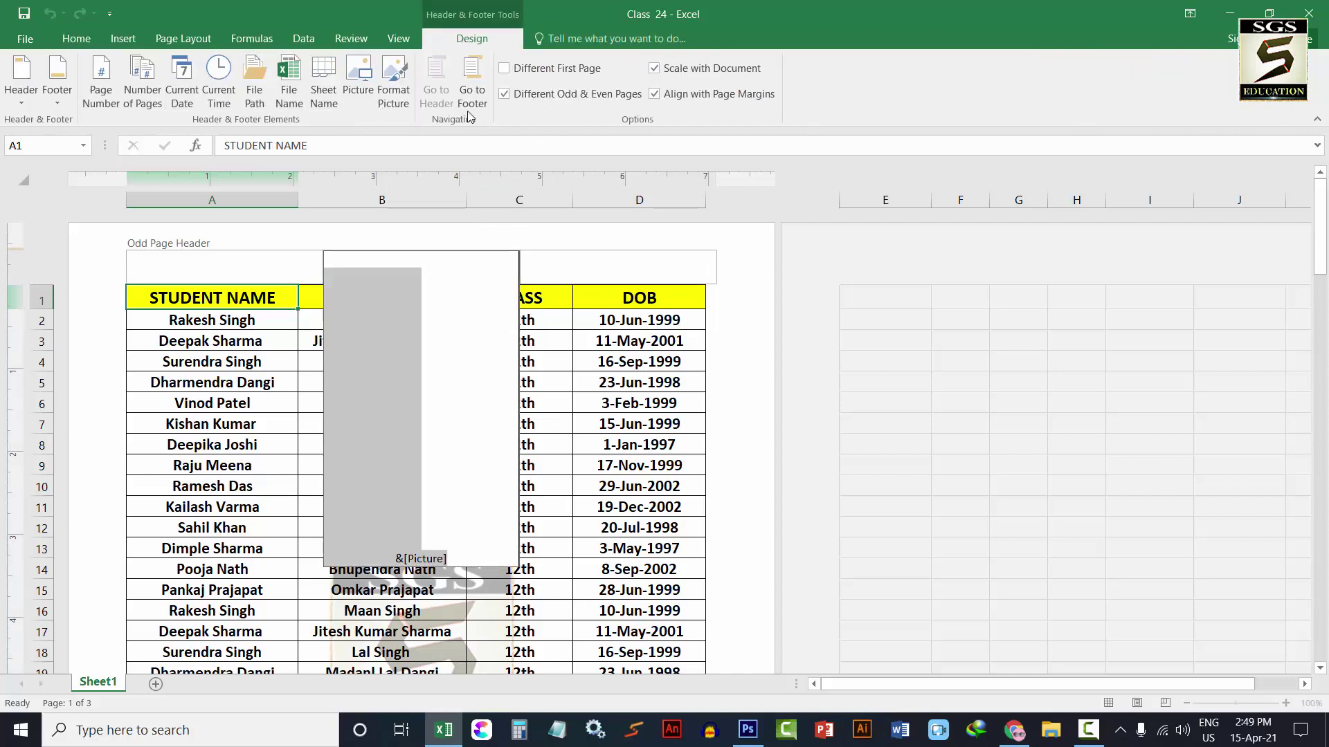
click(504, 94)
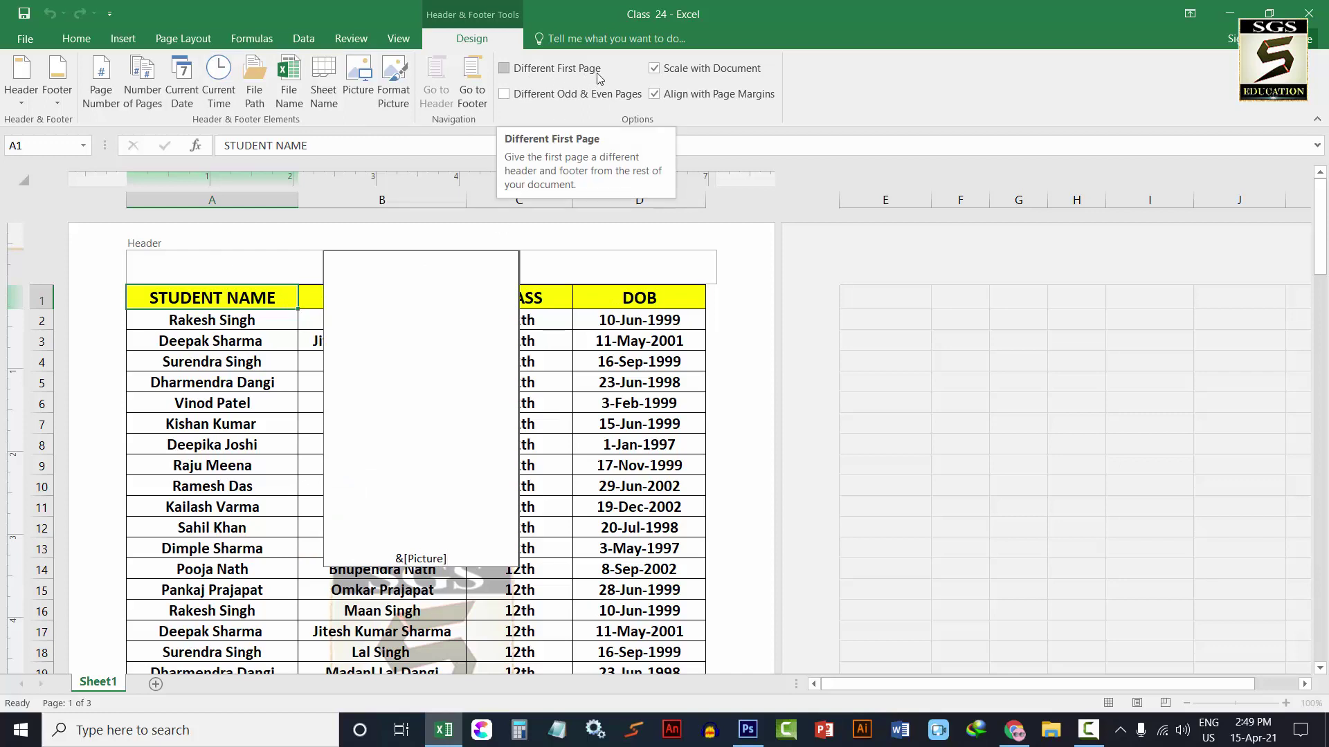
click(504, 69)
click(753, 276)
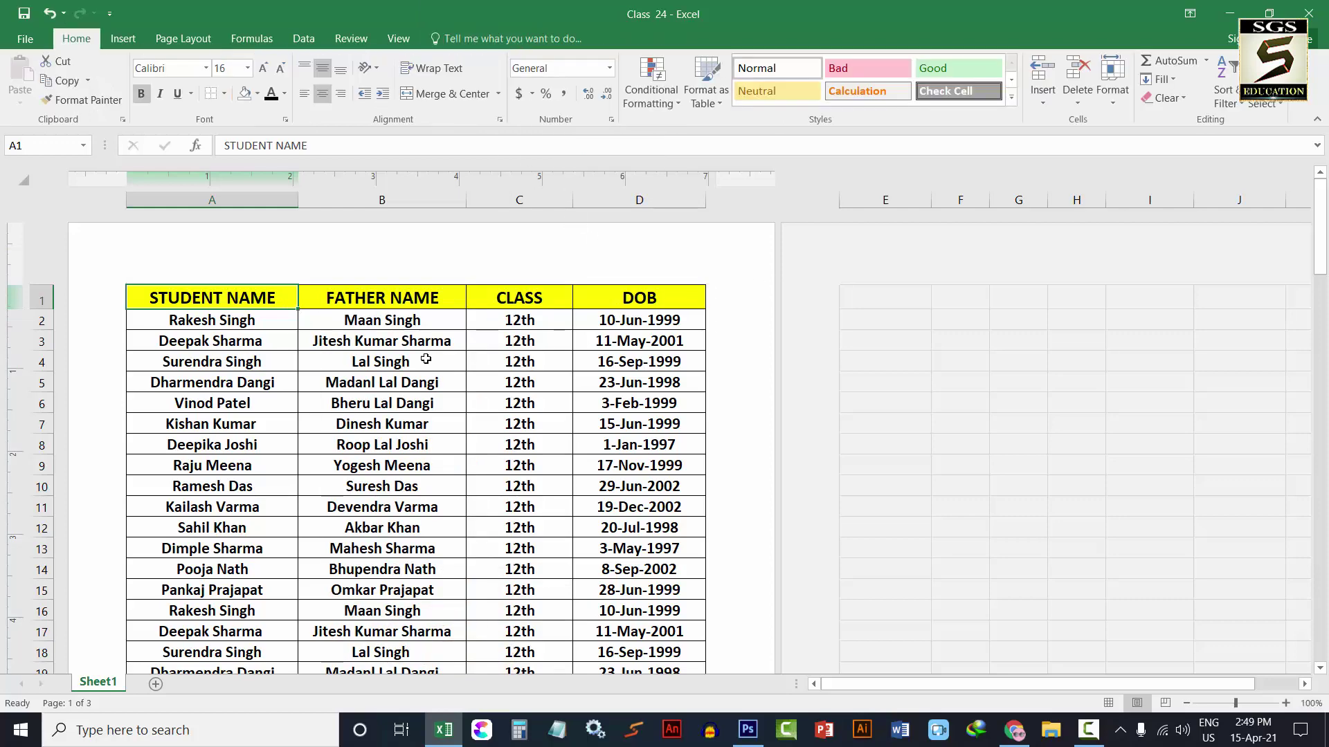
drag(1320, 220, 1324, 664)
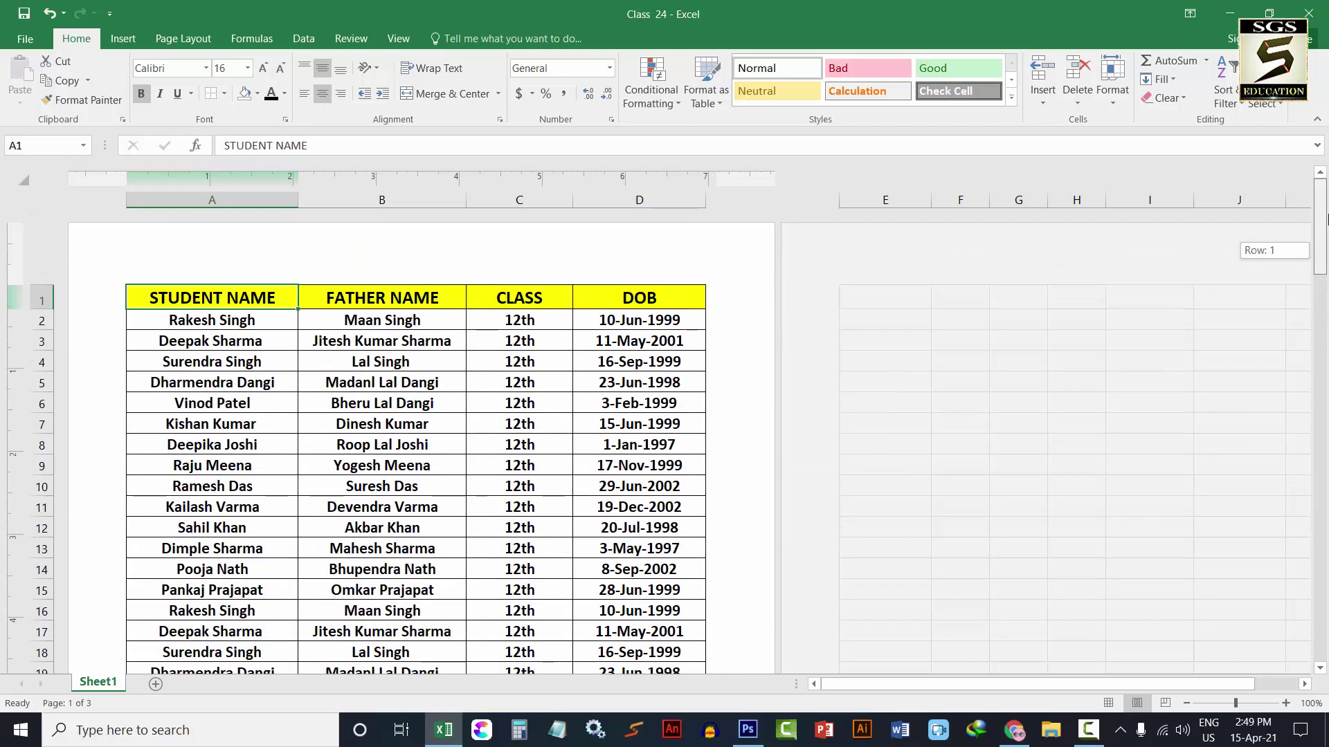
drag(1325, 626, 1320, 229)
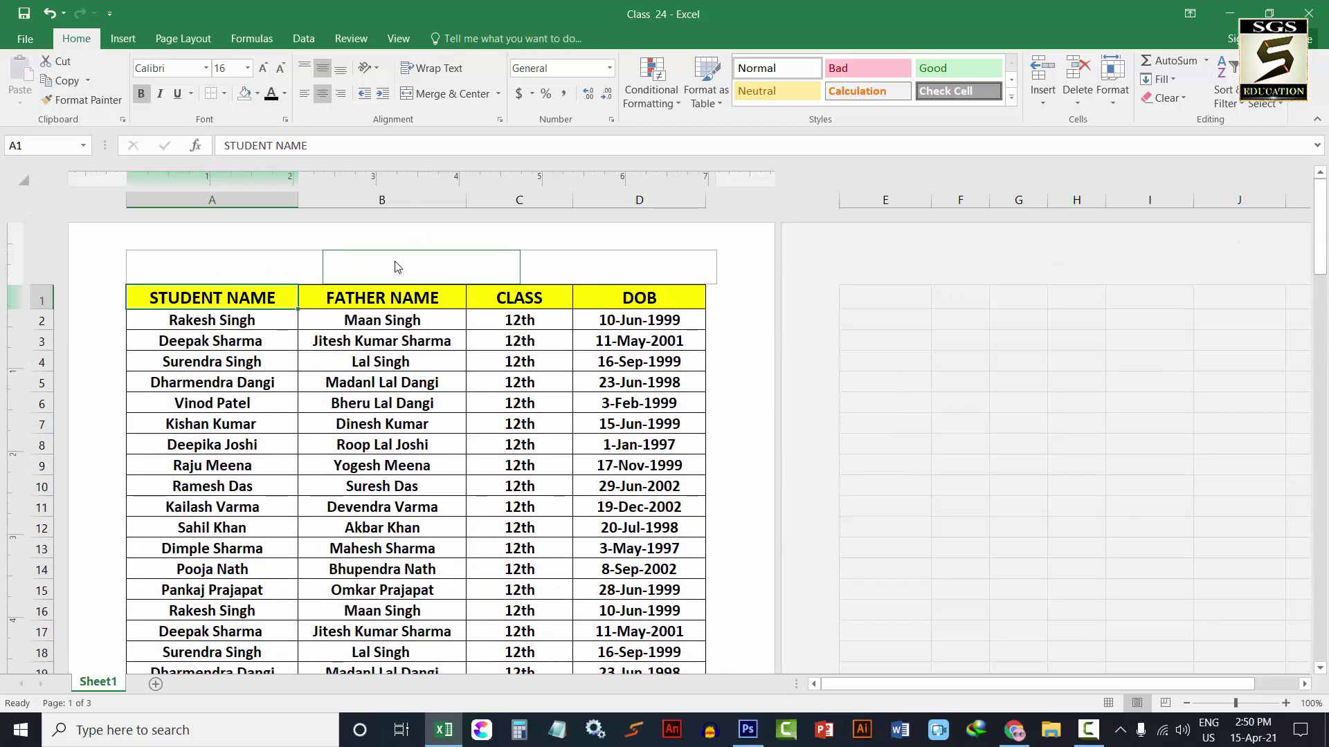
click(395, 262)
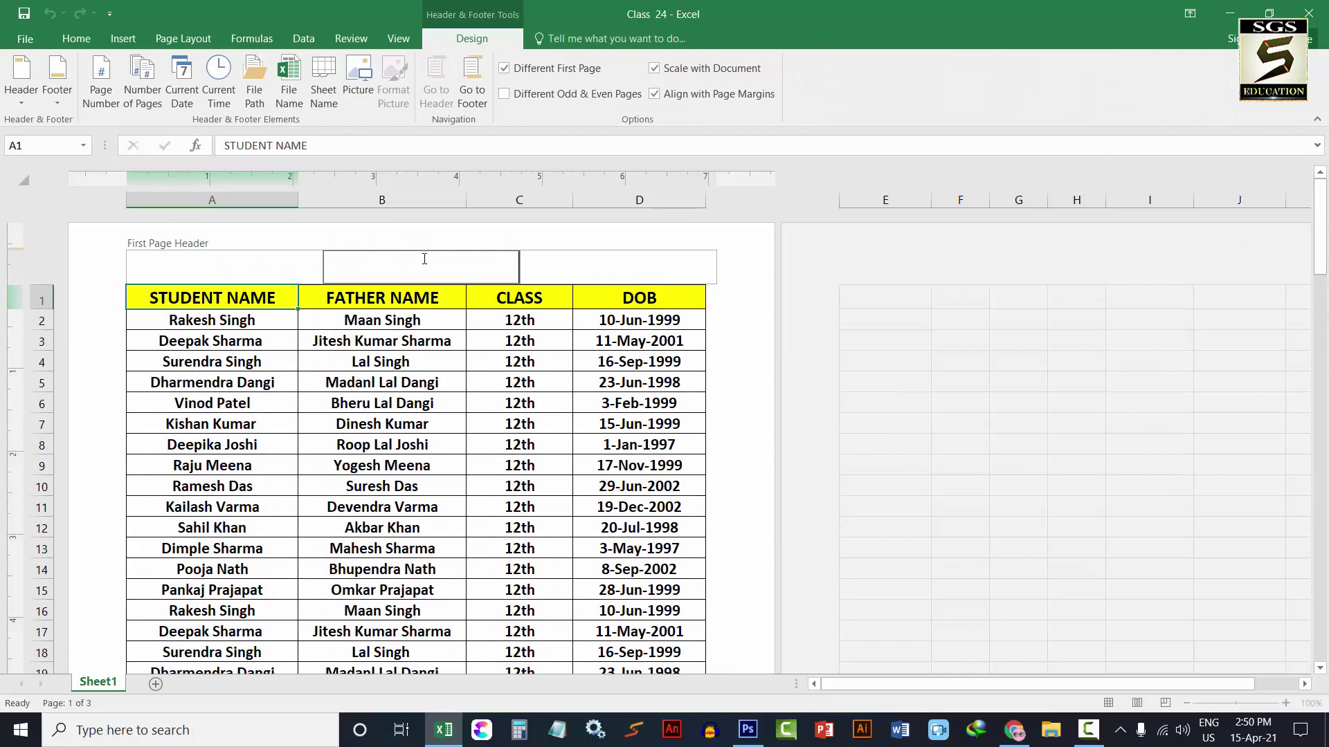
click(504, 69)
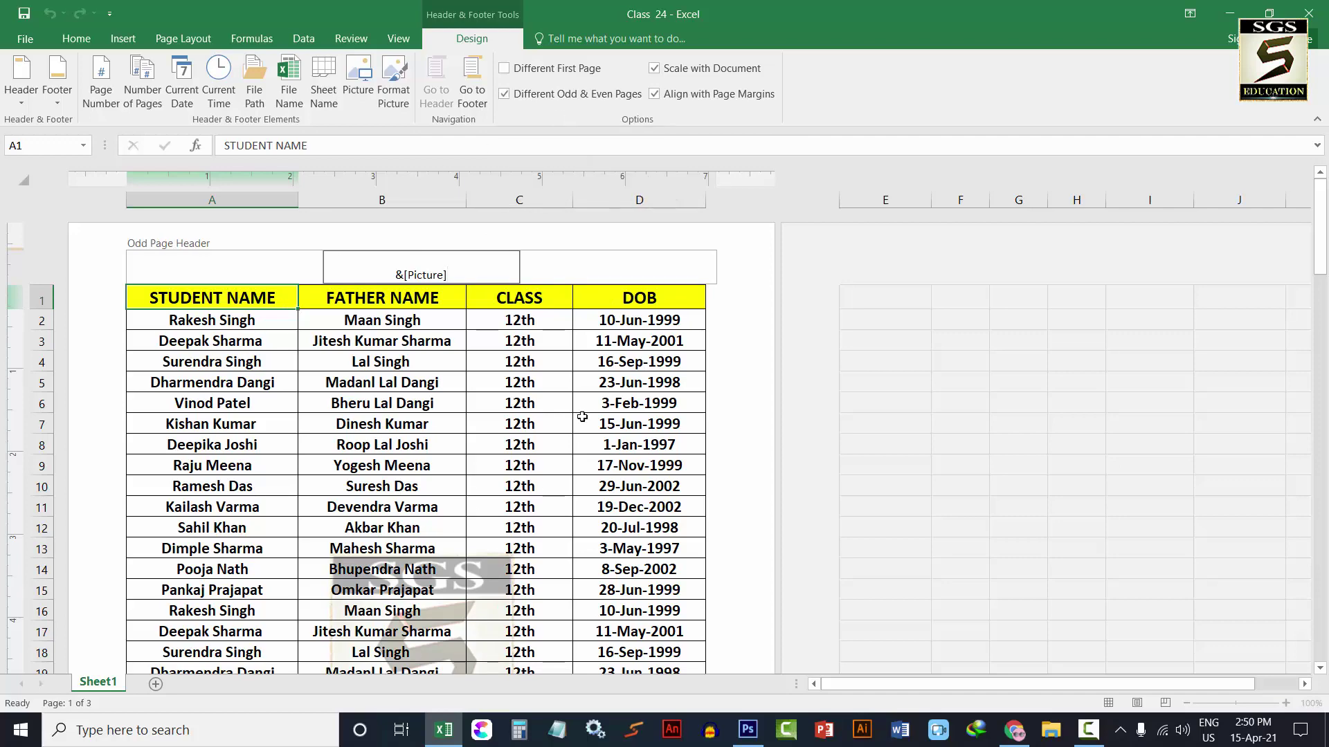
mouse_move(1320, 235)
mouse_down()
mouse_move(1317, 609)
mouse_move(1320, 359)
mouse_move(1323, 489)
mouse_move(1306, 643)
mouse_move(1318, 222)
mouse_up()
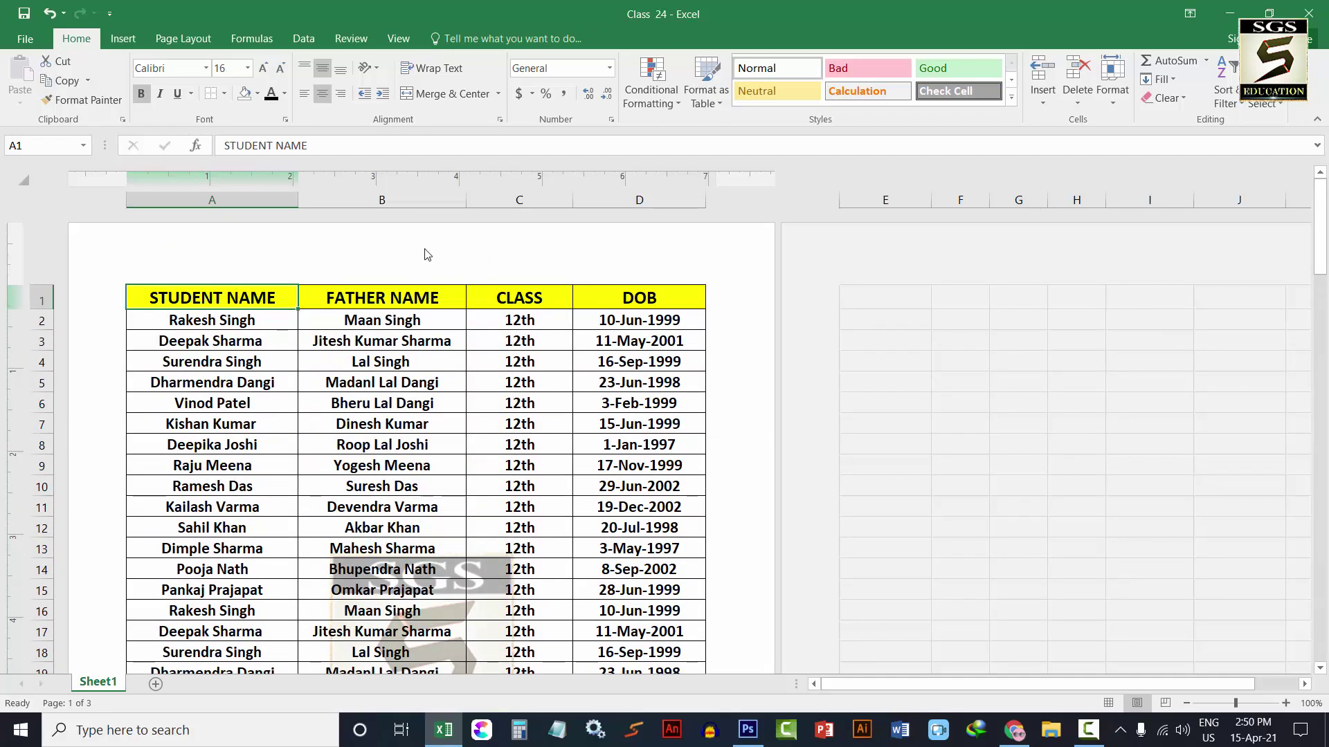
Step: Uncheck Different Odd & Even Pages so every page shares one header
click(429, 256)
click(505, 94)
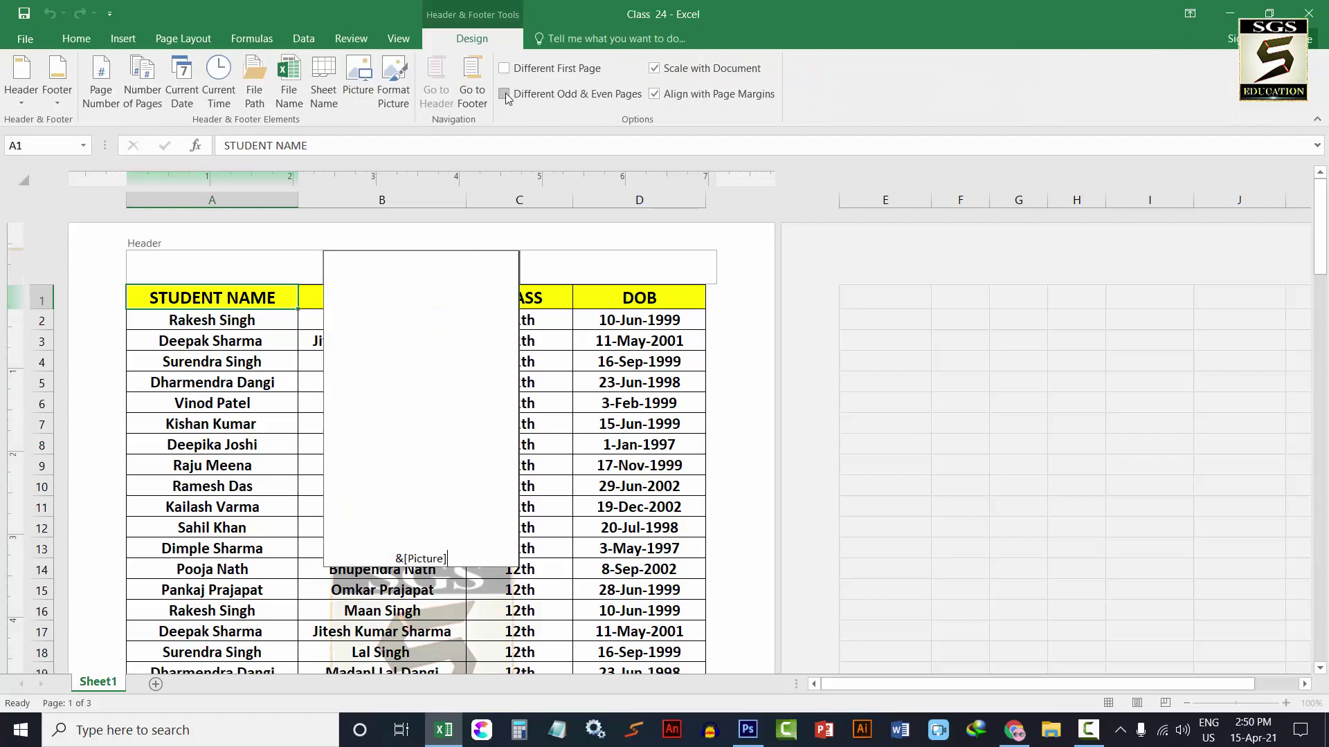
click(302, 249)
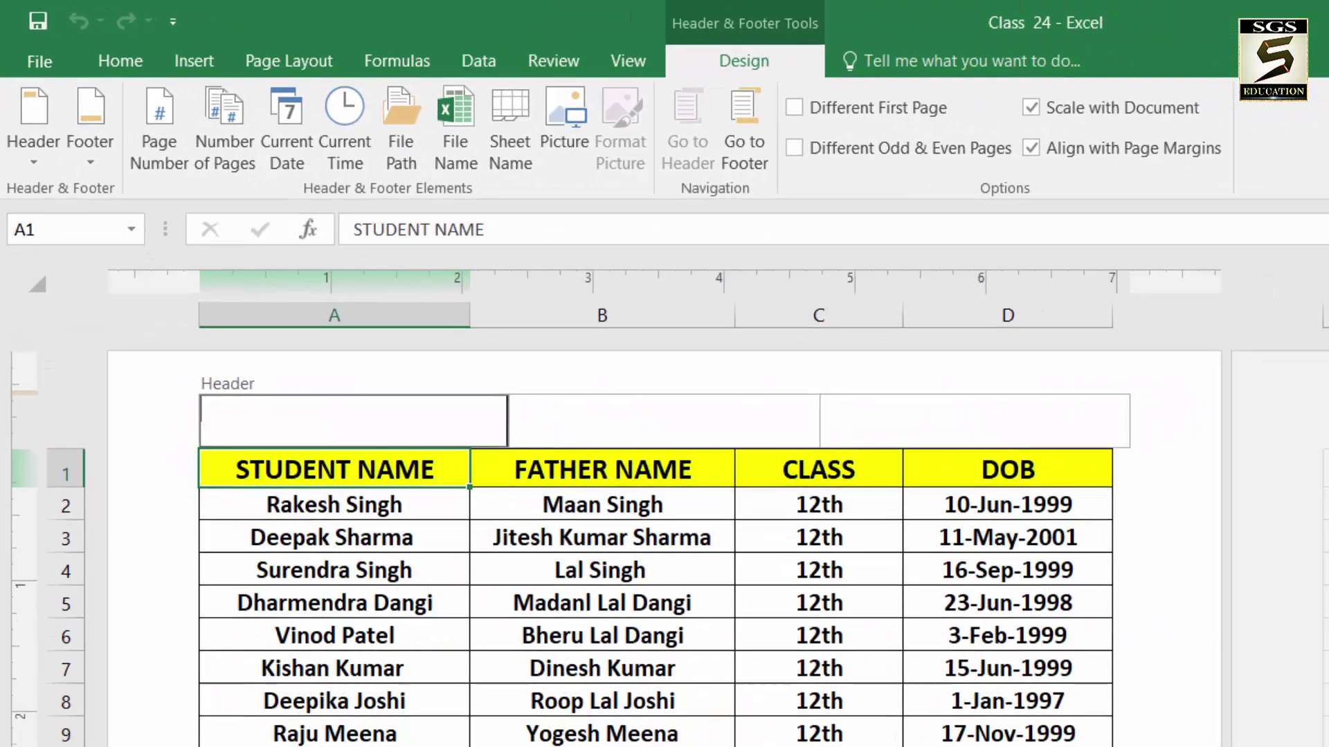
Step: Add a page number to the page 1 centre footer and check it in print preview
mouse_move(1310, 243)
mouse_down()
mouse_move(1310, 357)
mouse_move(1322, 200)
mouse_up()
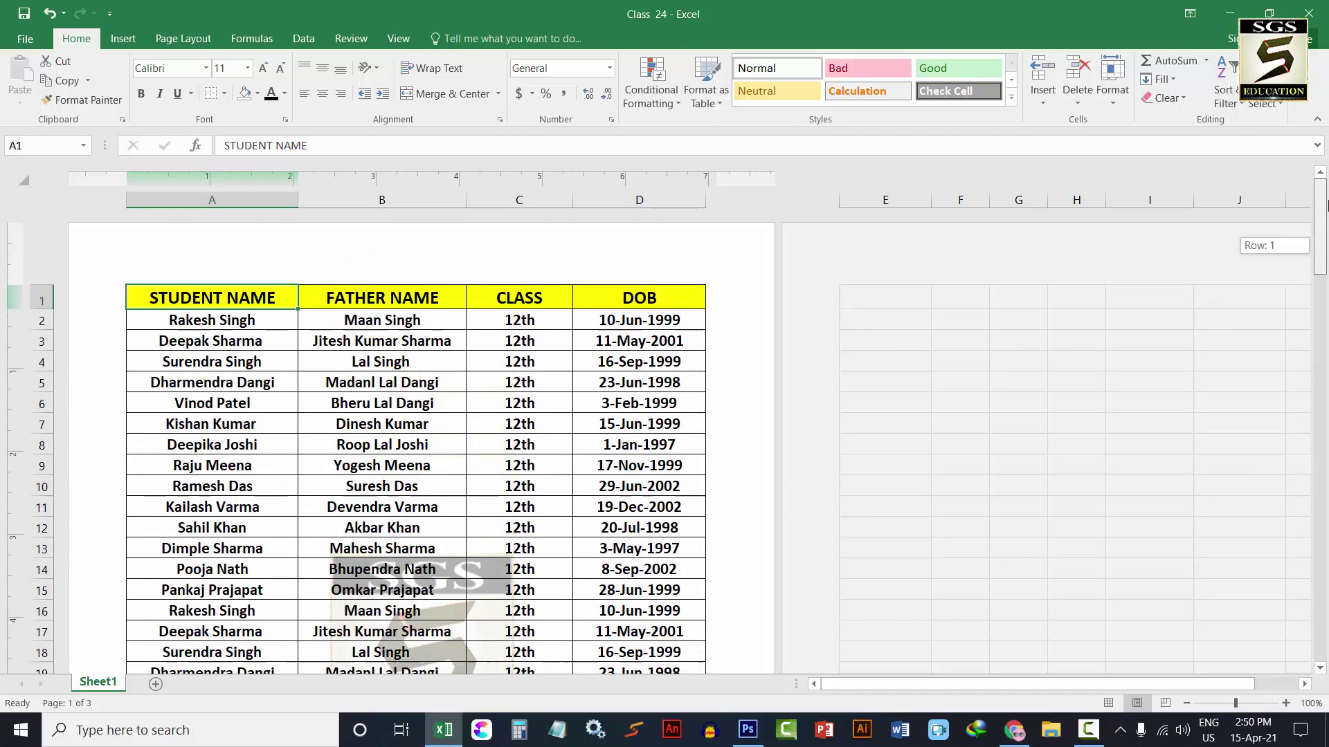
scroll(417, 397, down, 10)
click(417, 396)
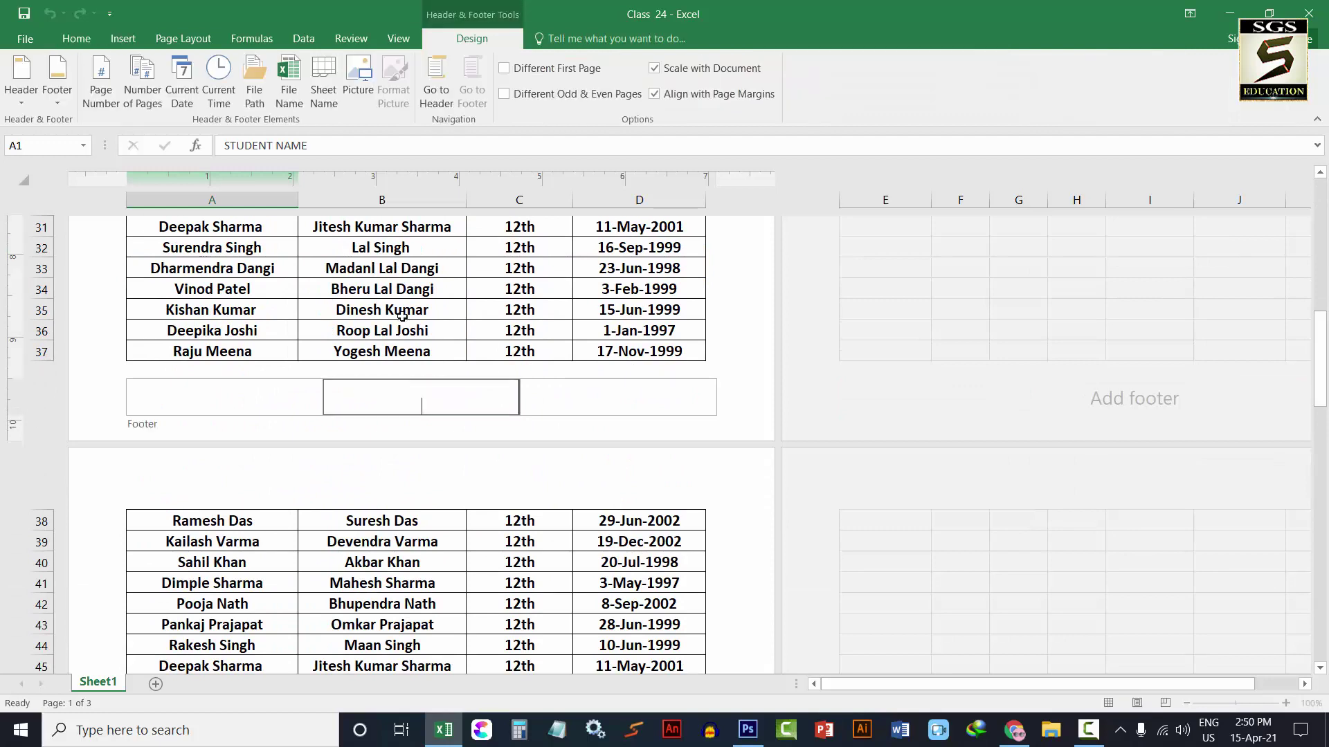
click(101, 80)
click(738, 433)
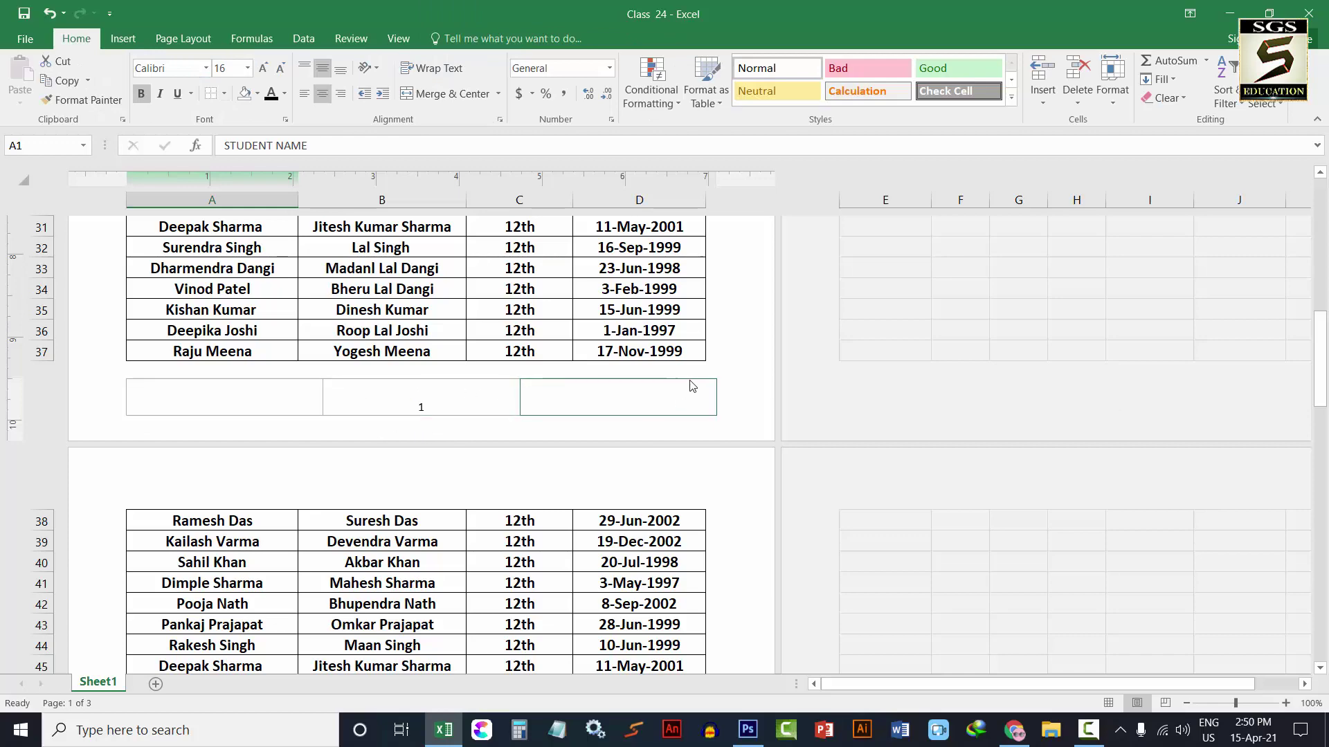
key(ctrl+p)
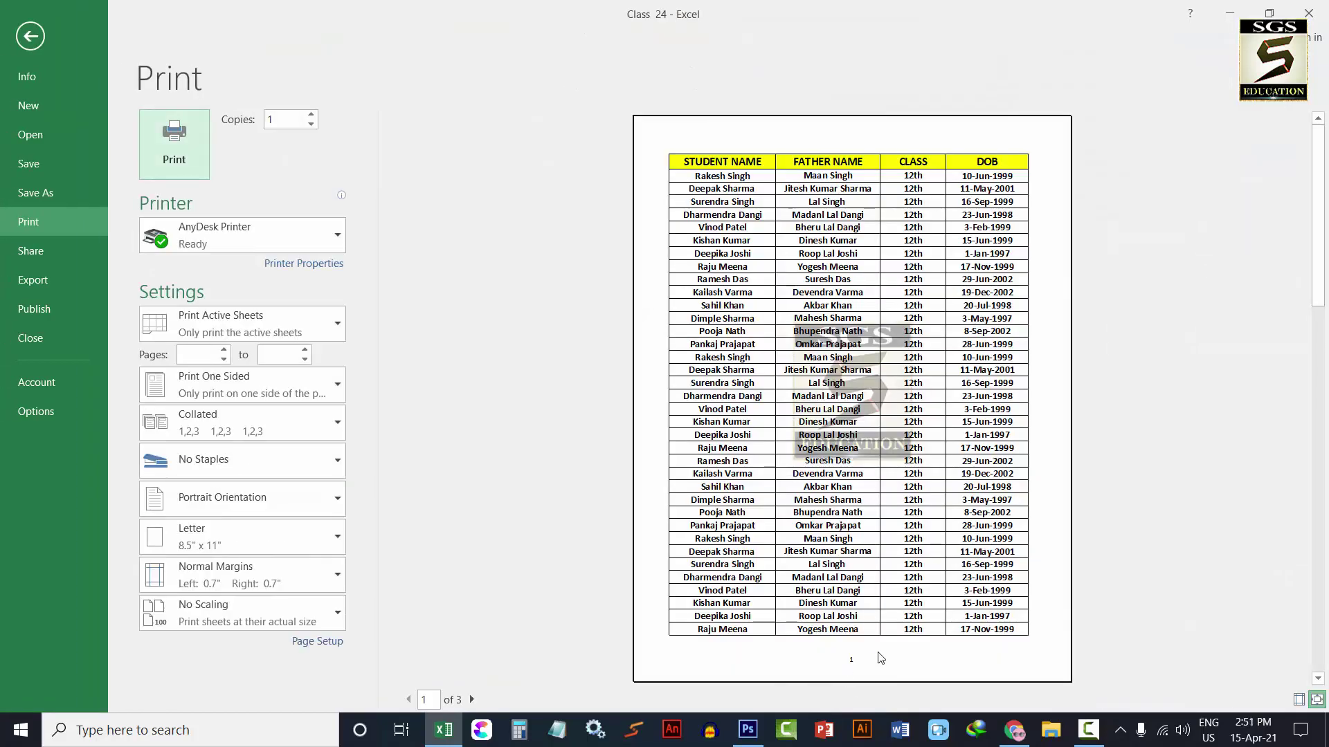
click(849, 667)
click(8, 31)
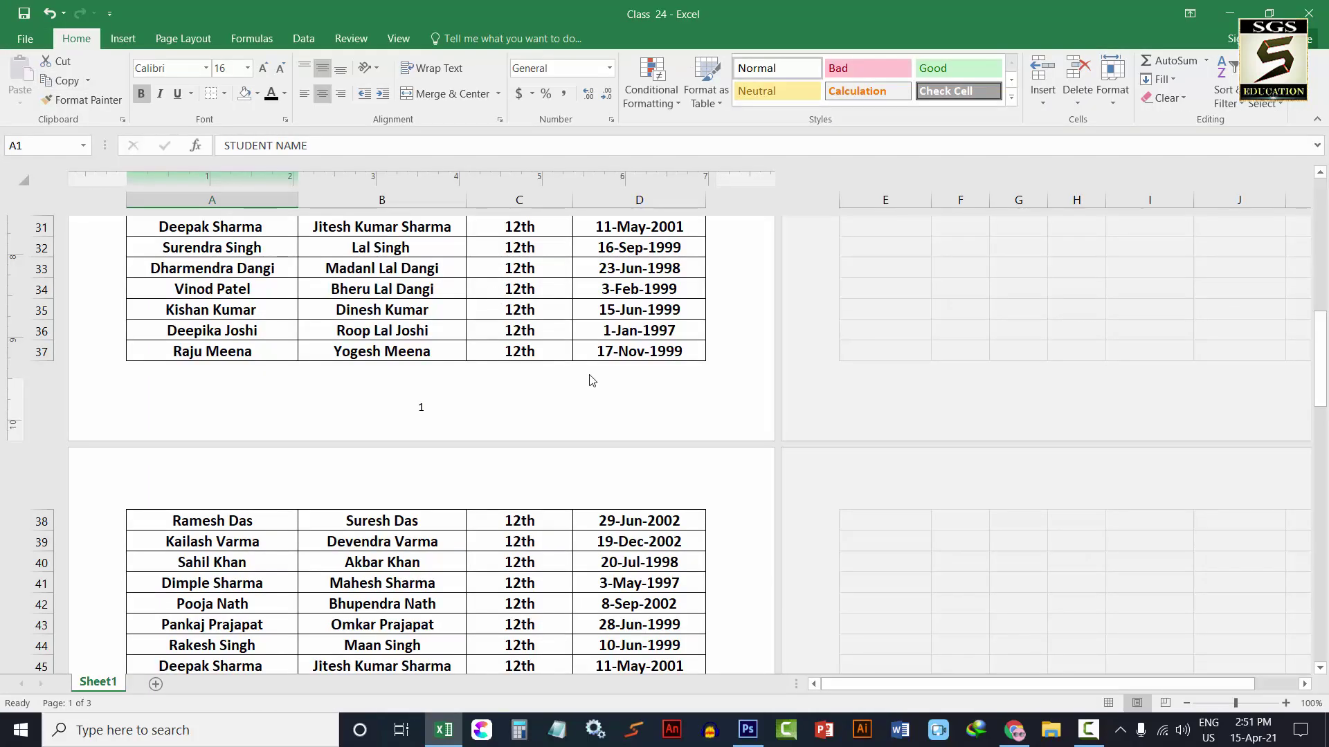
scroll(590, 380, up, 10)
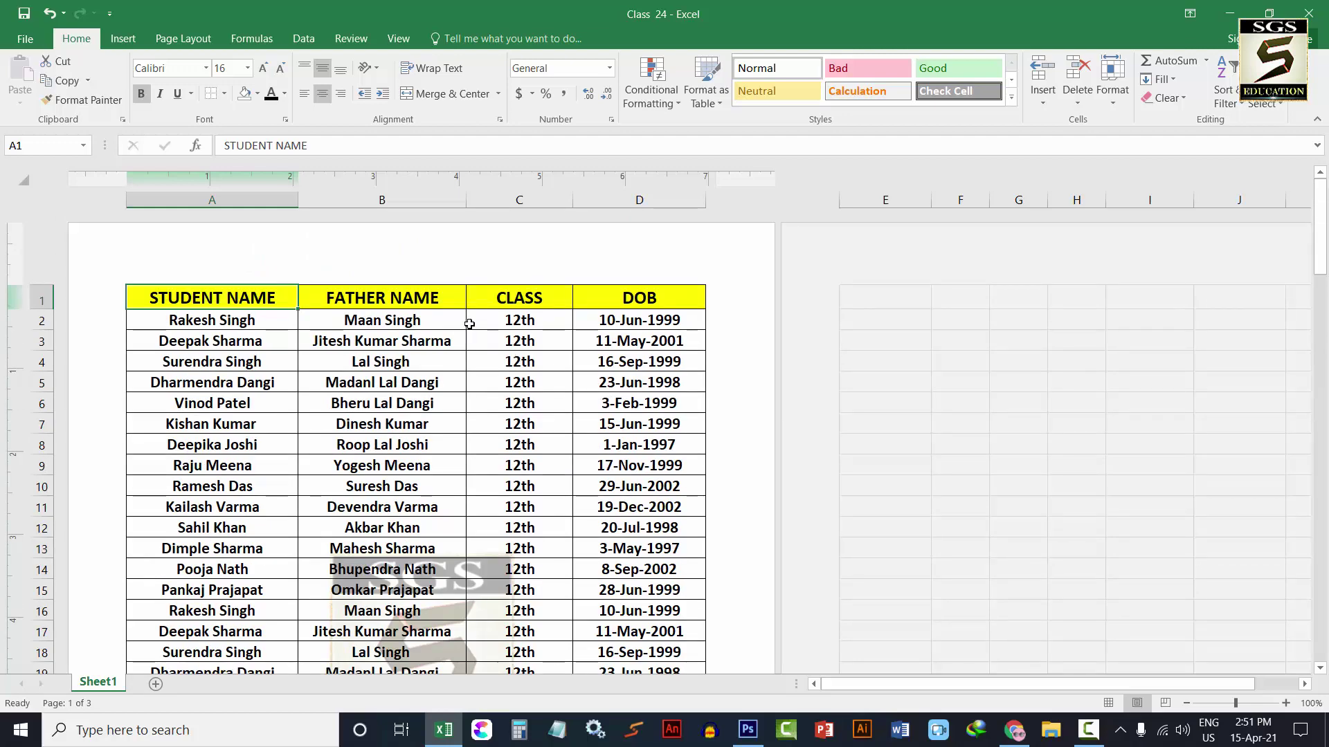
key(ctrl+p)
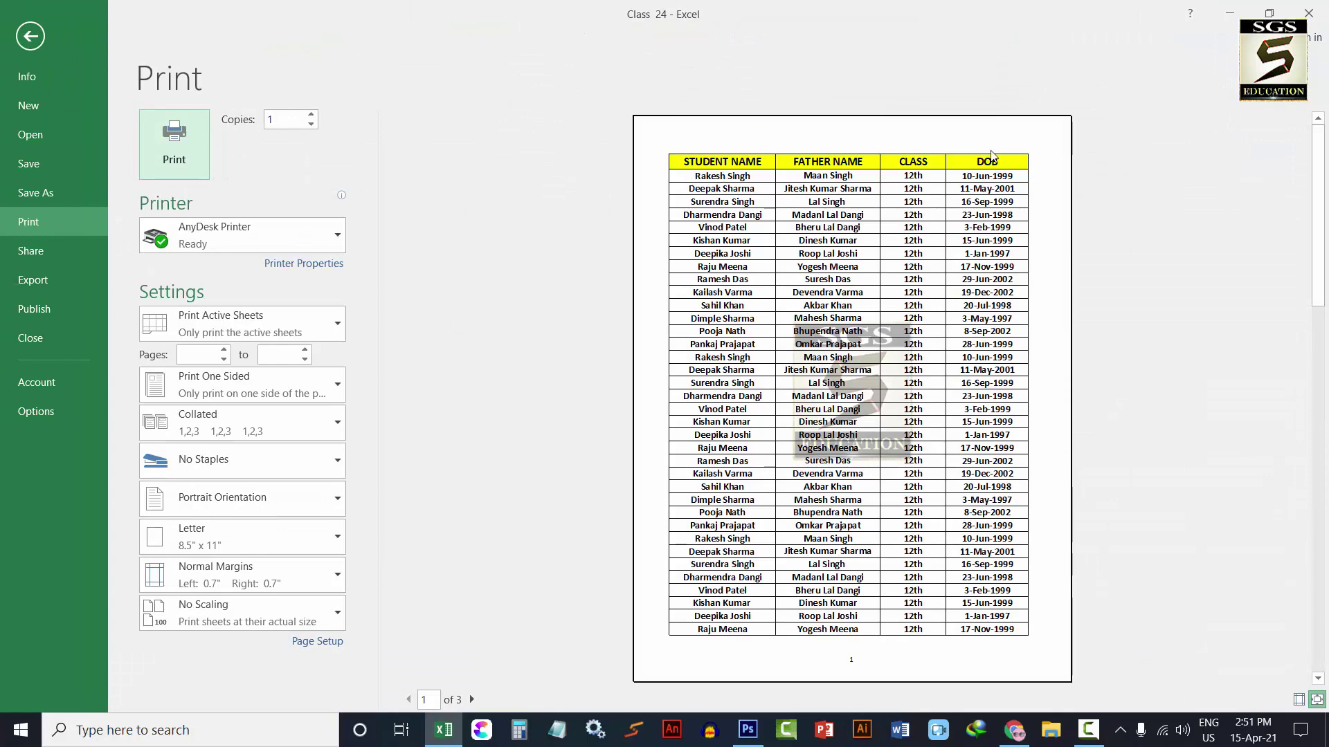
click(472, 701)
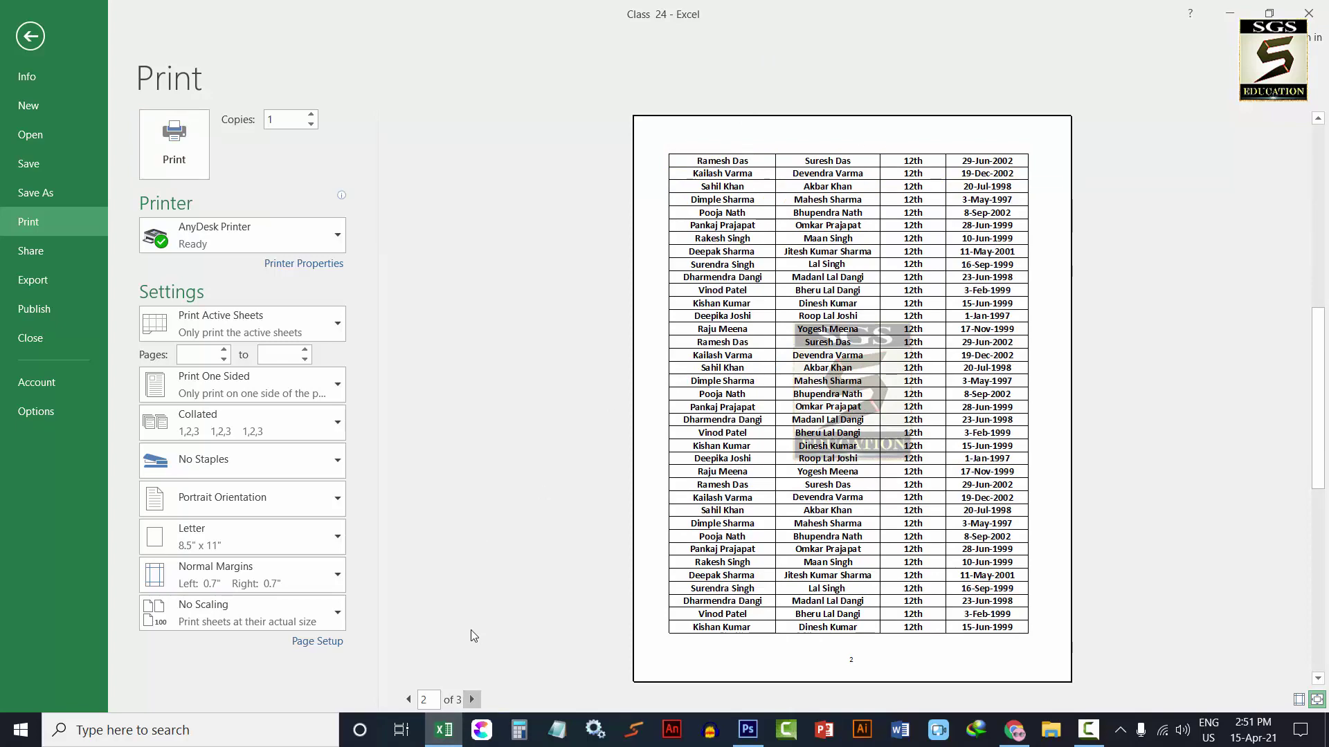
click(472, 700)
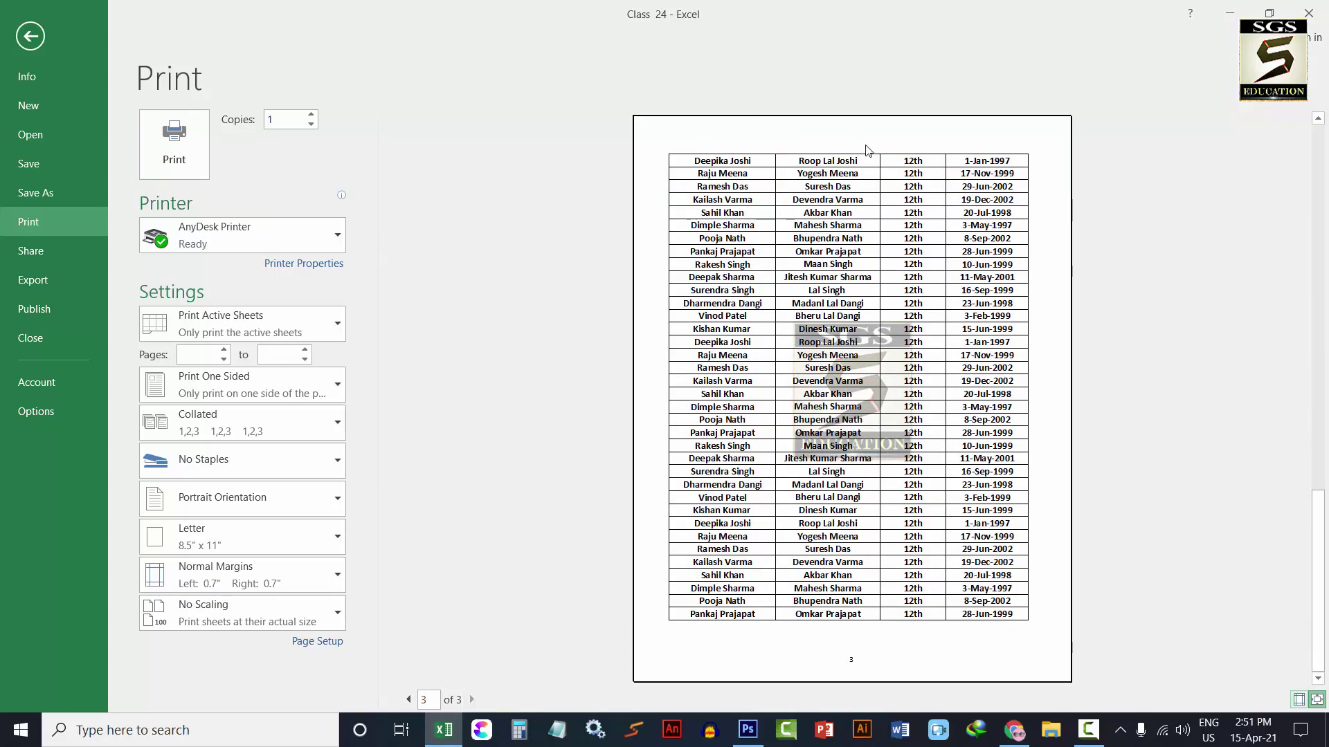
click(407, 701)
click(407, 701)
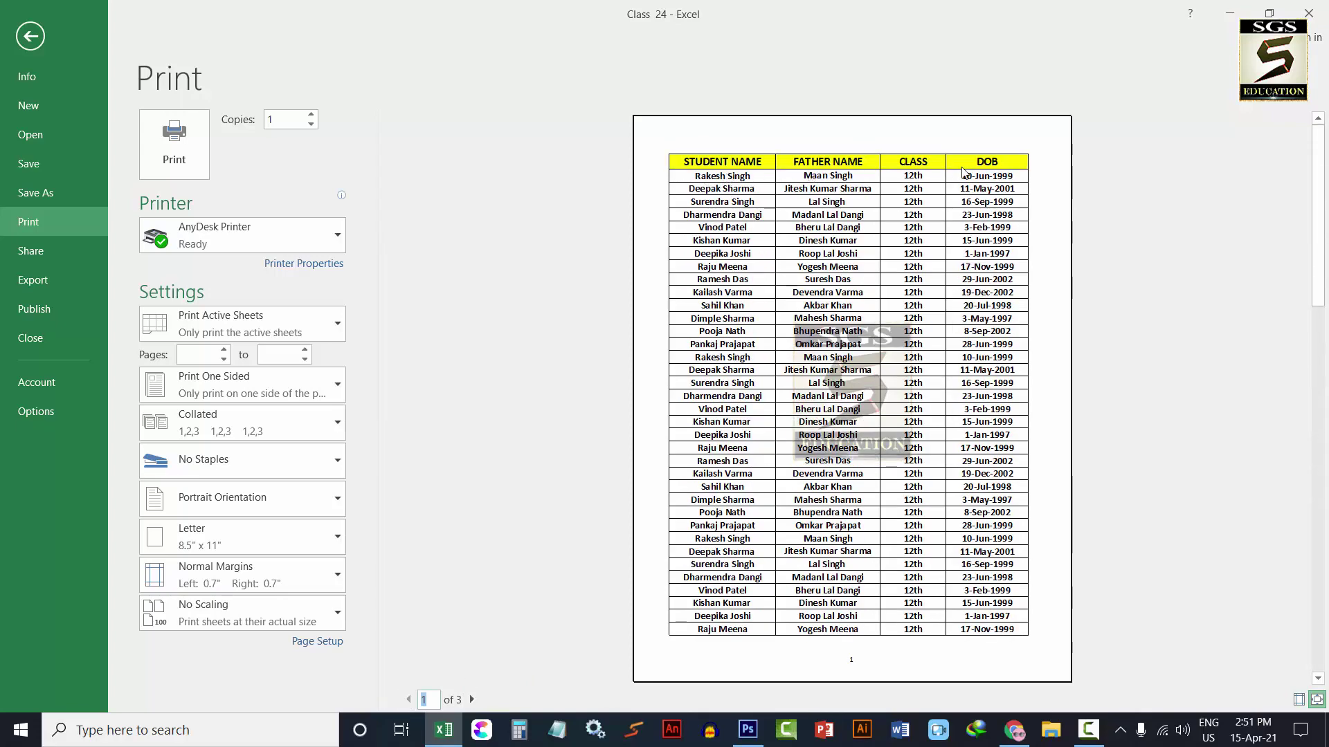
key(Escape)
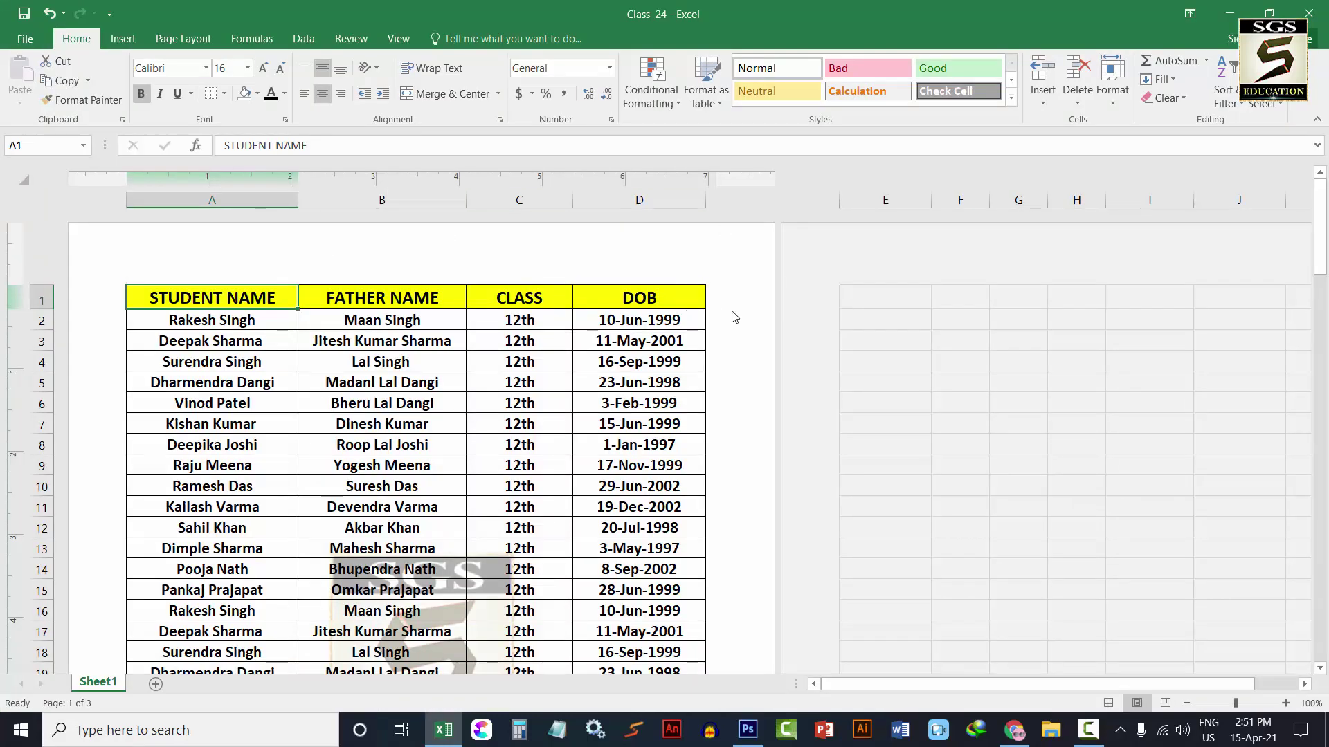
Step: In Print Titles, set Rows to repeat at top to $1:$1, then open Print Preview
click(172, 40)
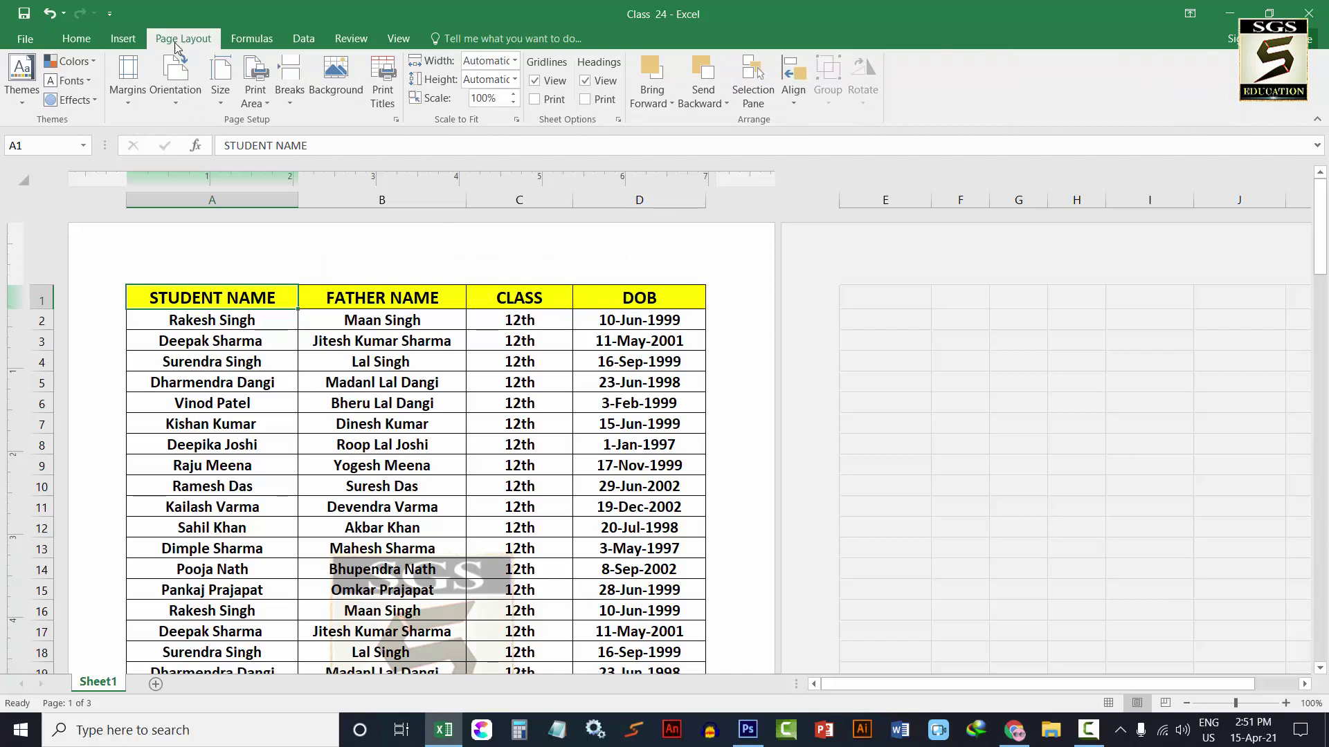
click(382, 97)
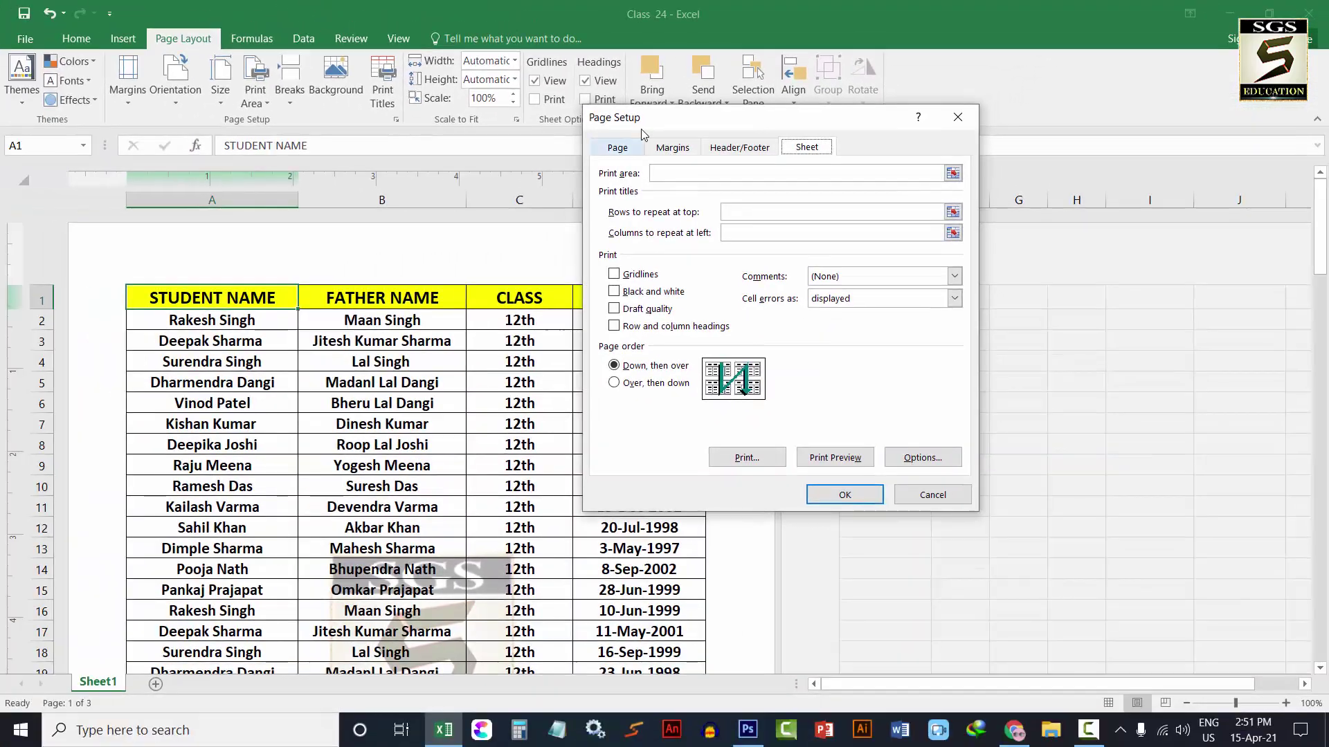
drag(641, 128, 728, 142)
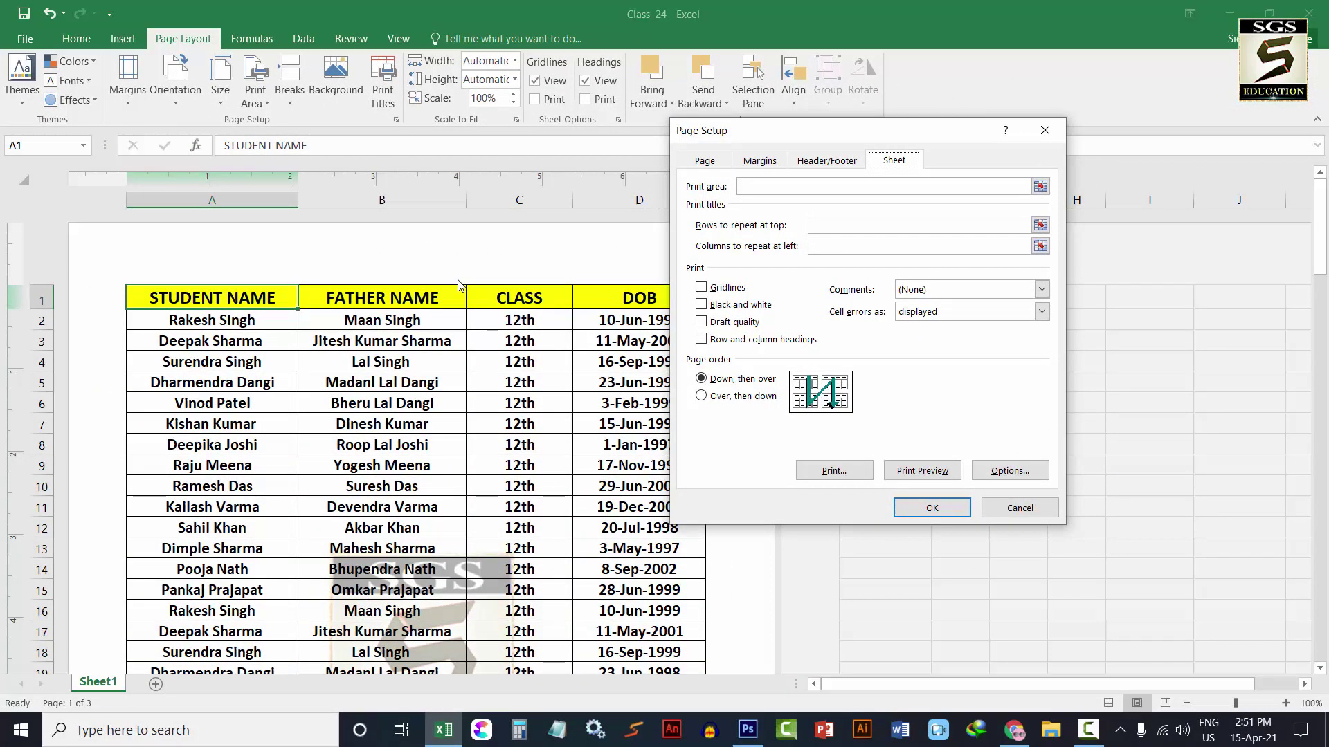
click(832, 226)
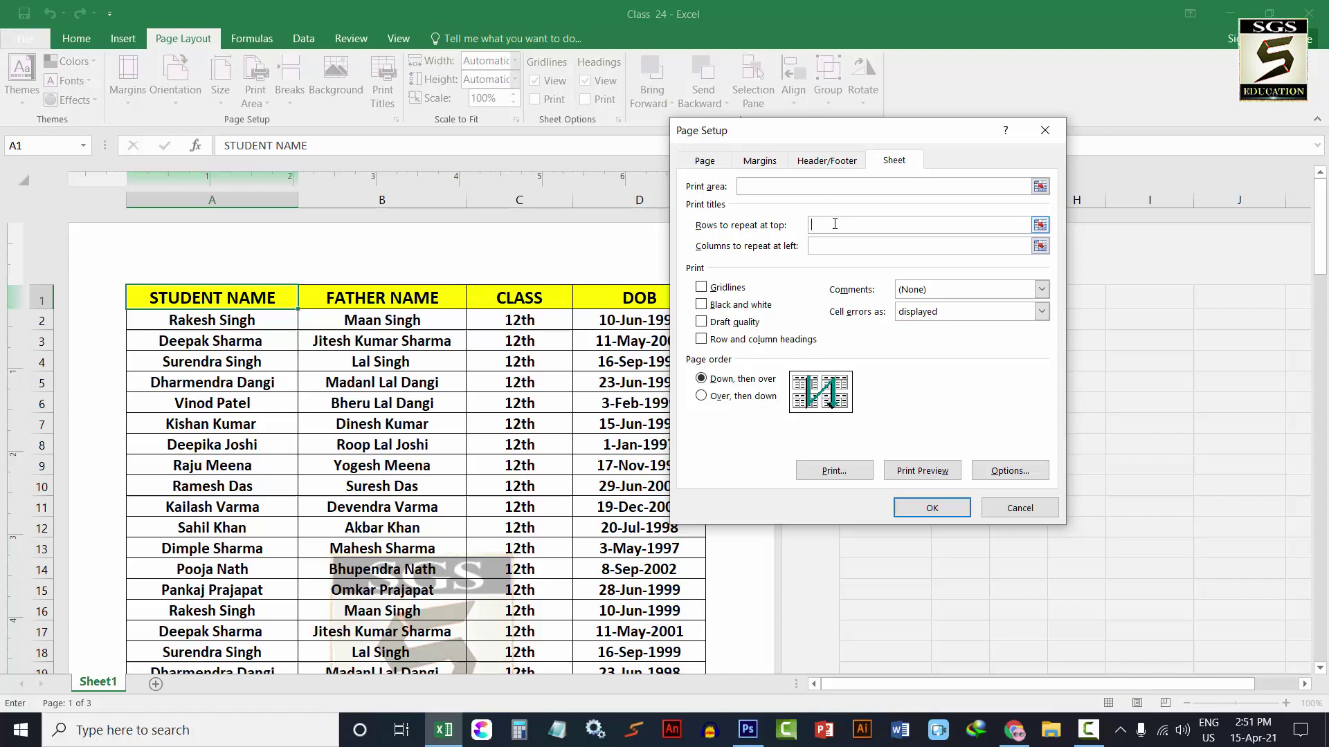
click(42, 305)
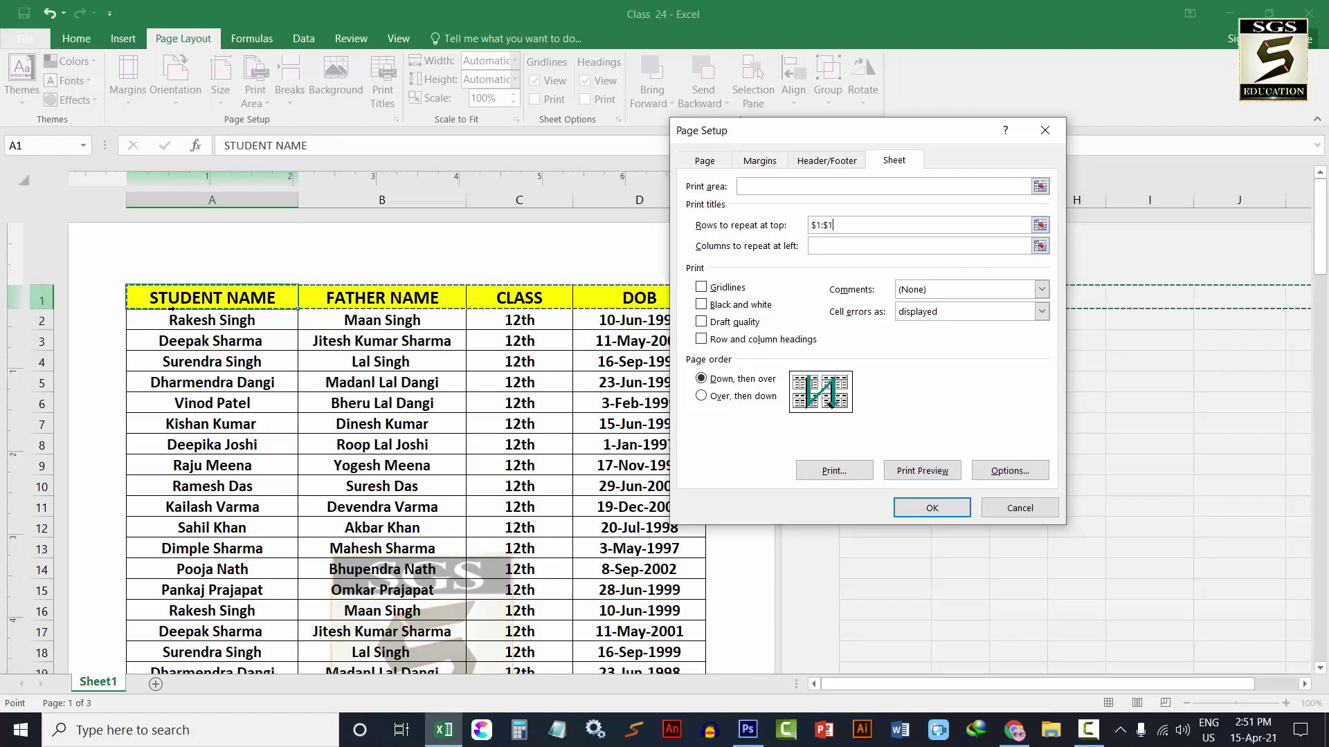
click(43, 320)
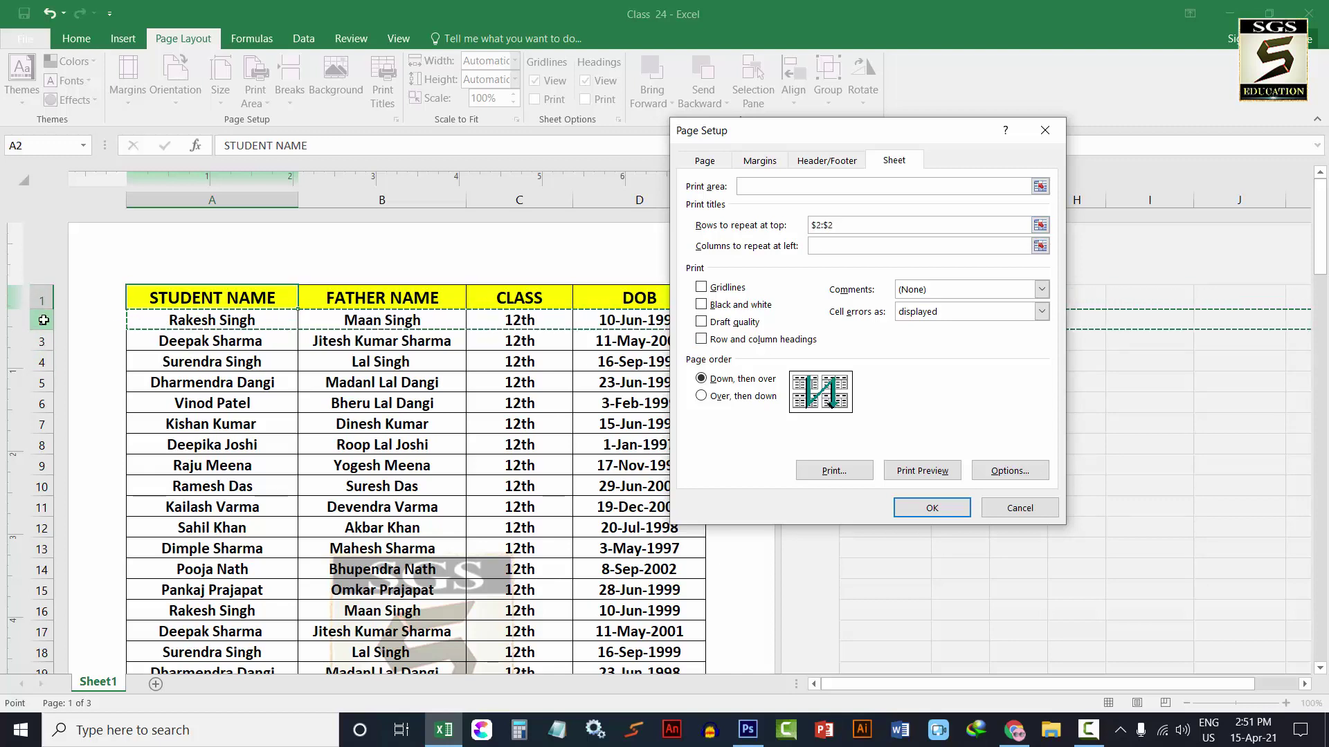
click(30, 298)
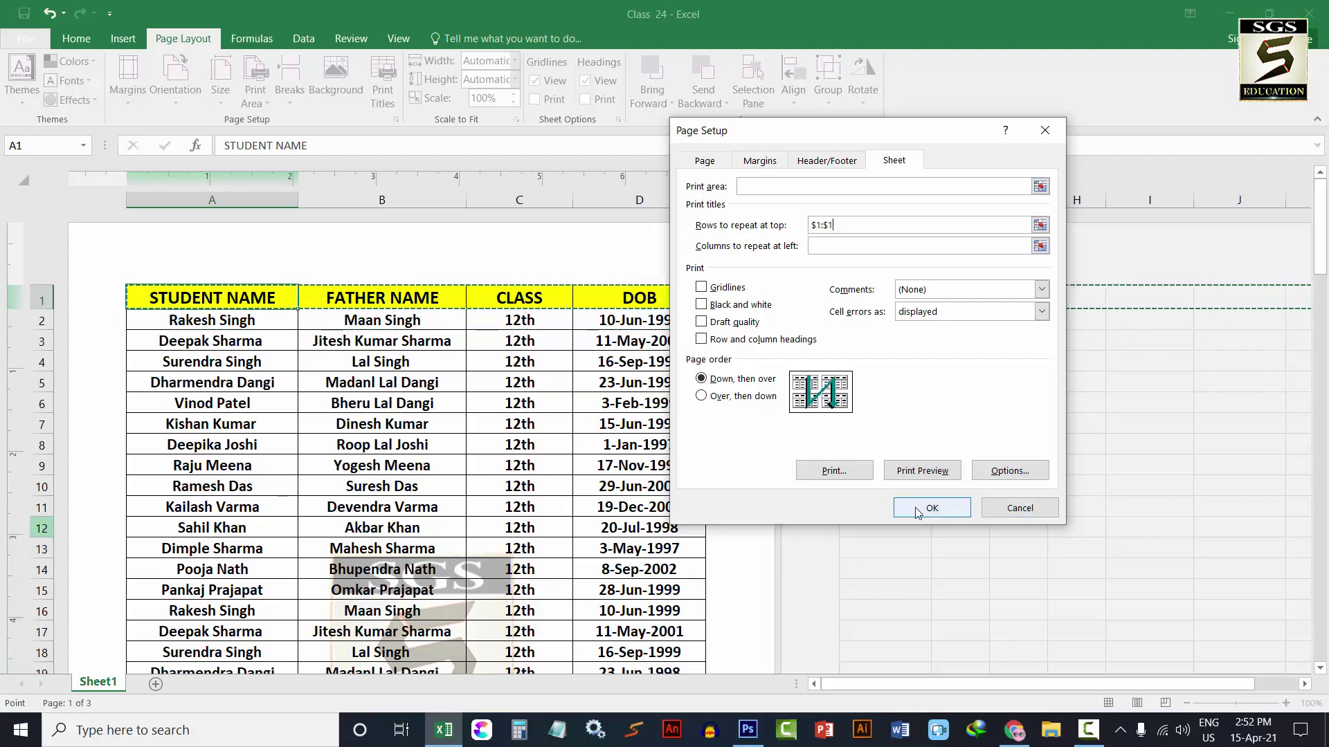
click(922, 471)
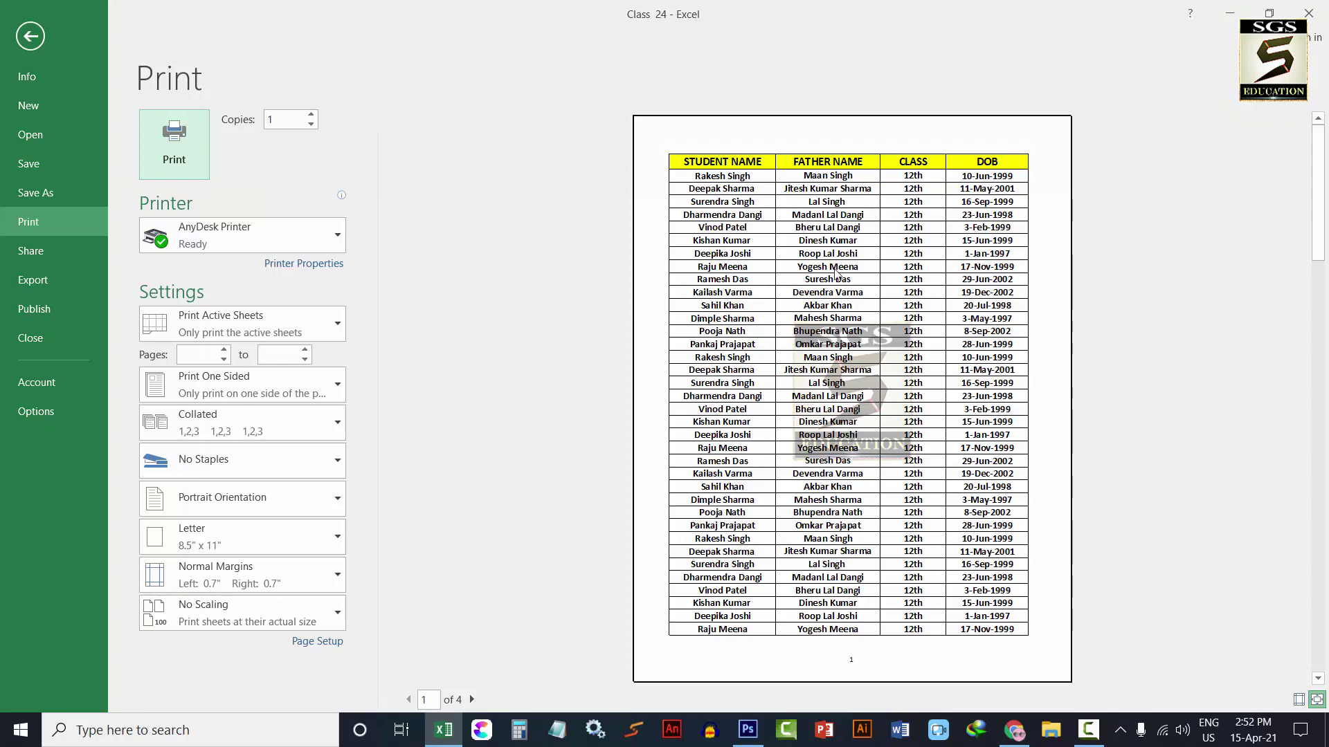
Step: Page through the preview to pages 2 and 3, return to the sheet, and reopen the preview
click(472, 700)
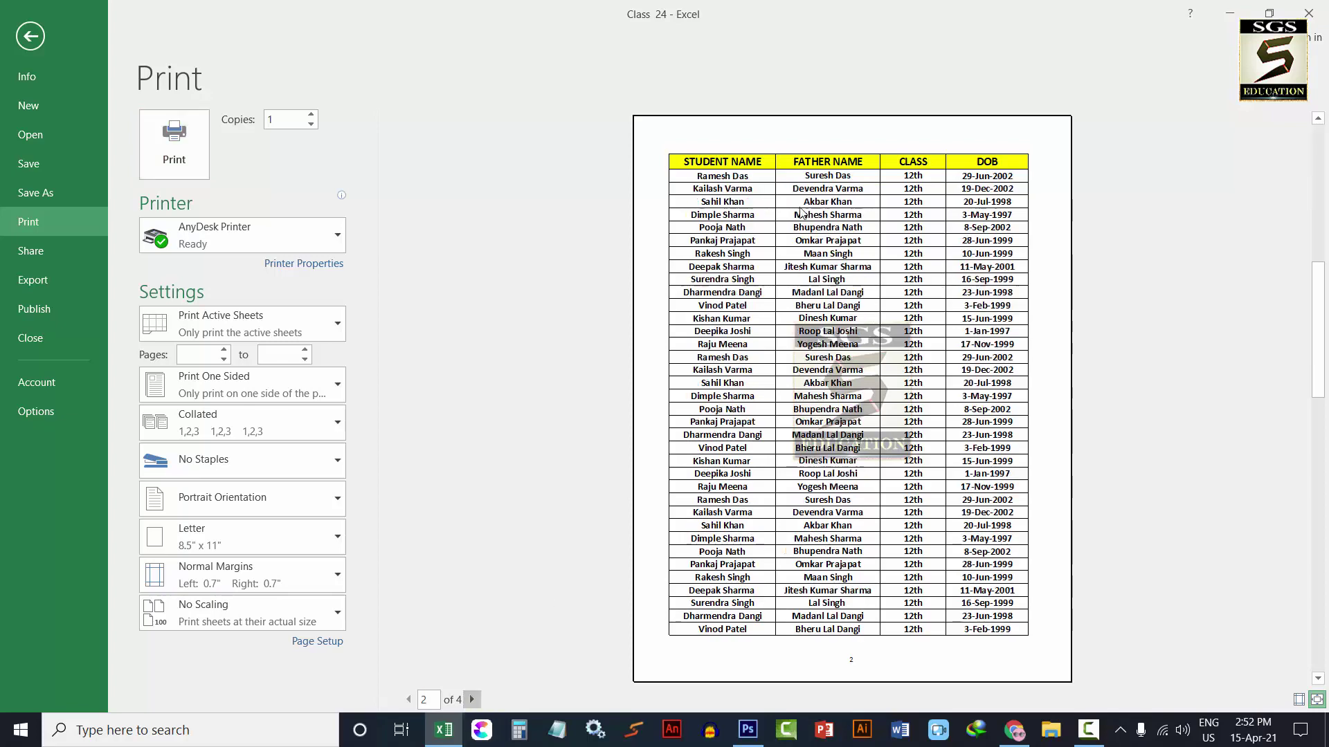
click(472, 699)
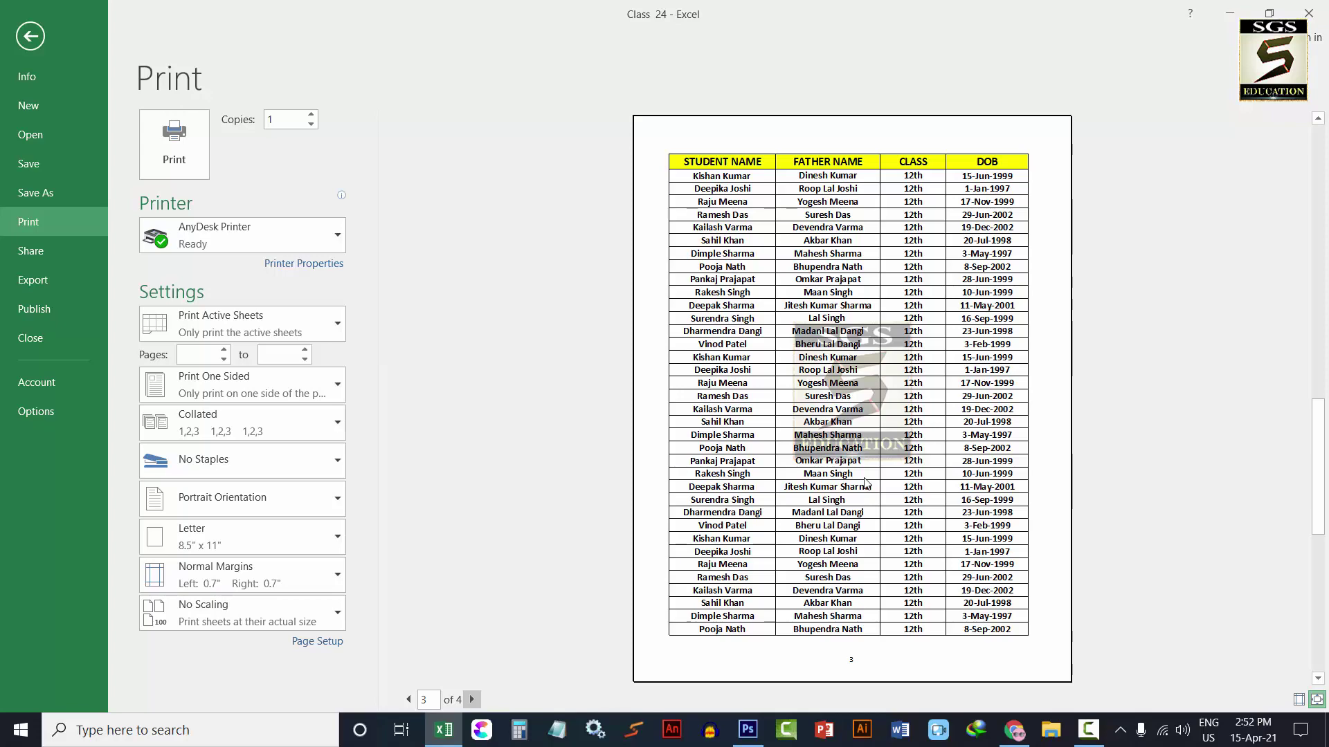
click(29, 37)
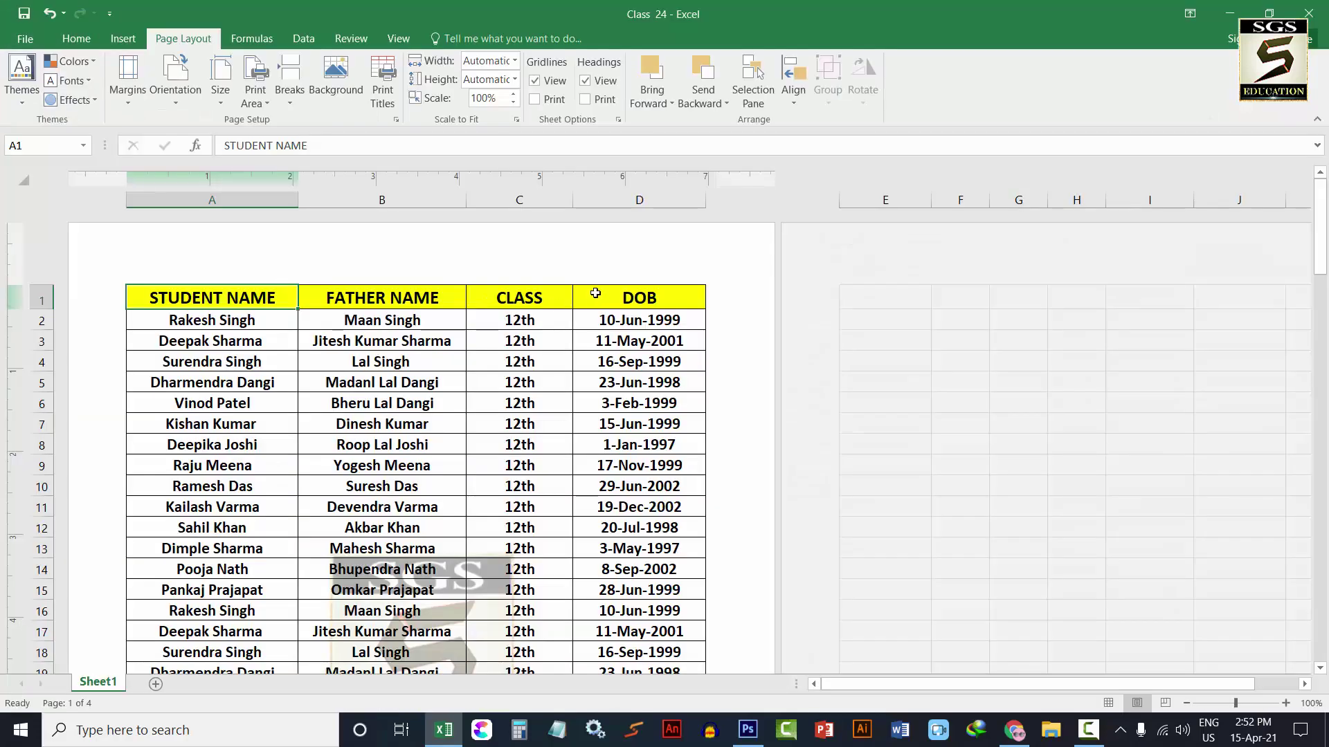
key(ctrl+p)
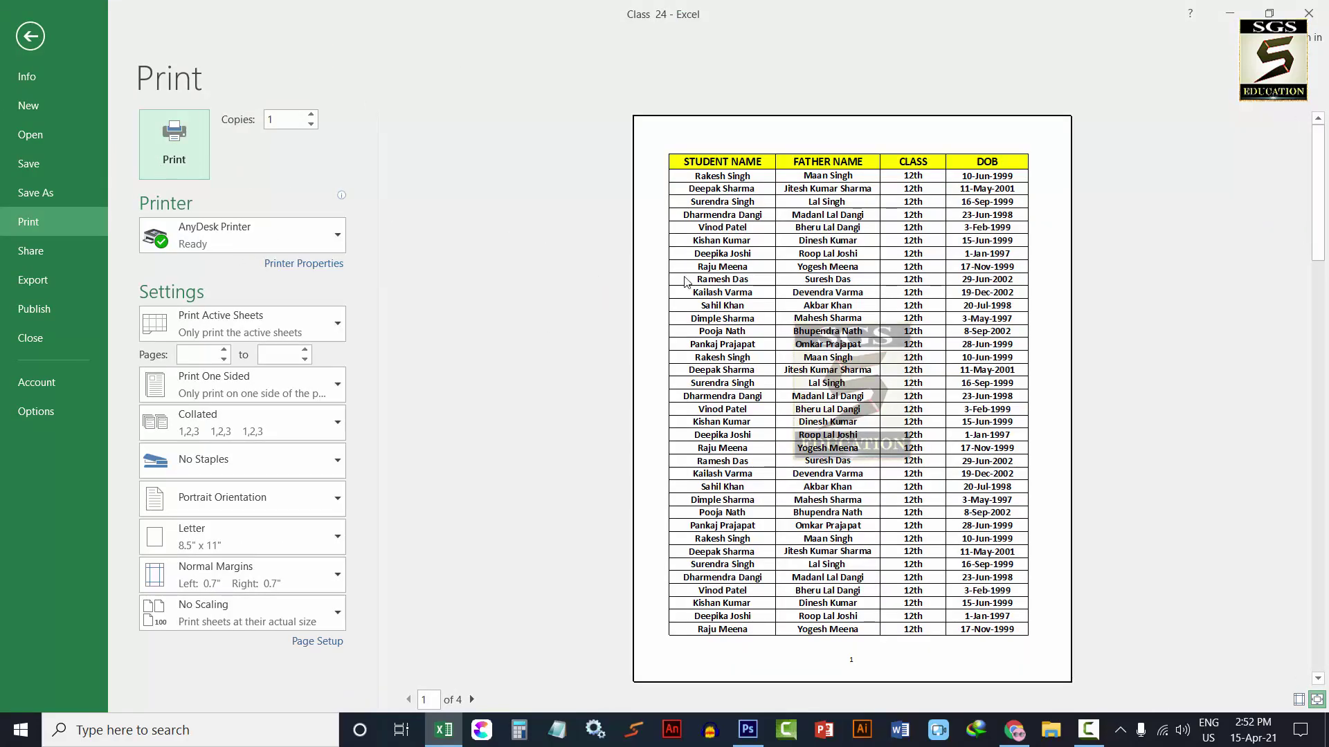
Step: Look over the paper size and margin presets without changes, then return to YouTube
click(338, 536)
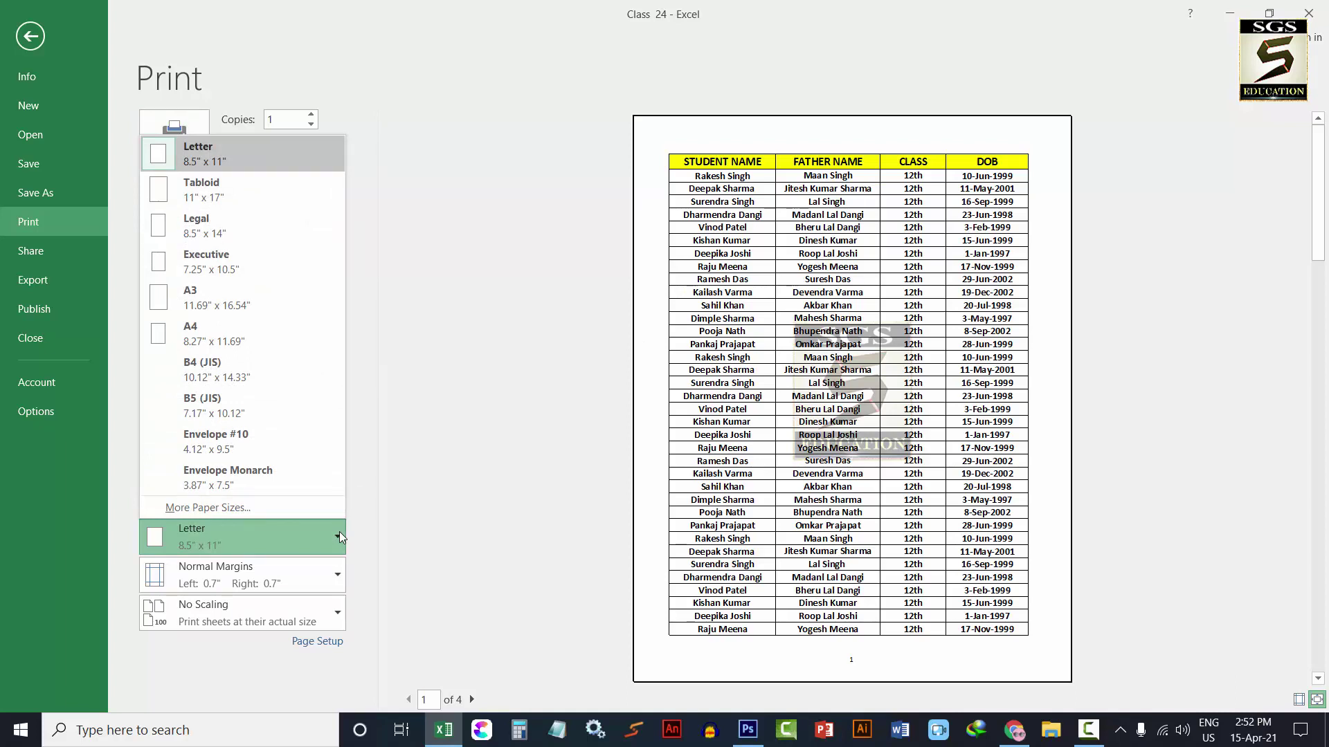
click(339, 533)
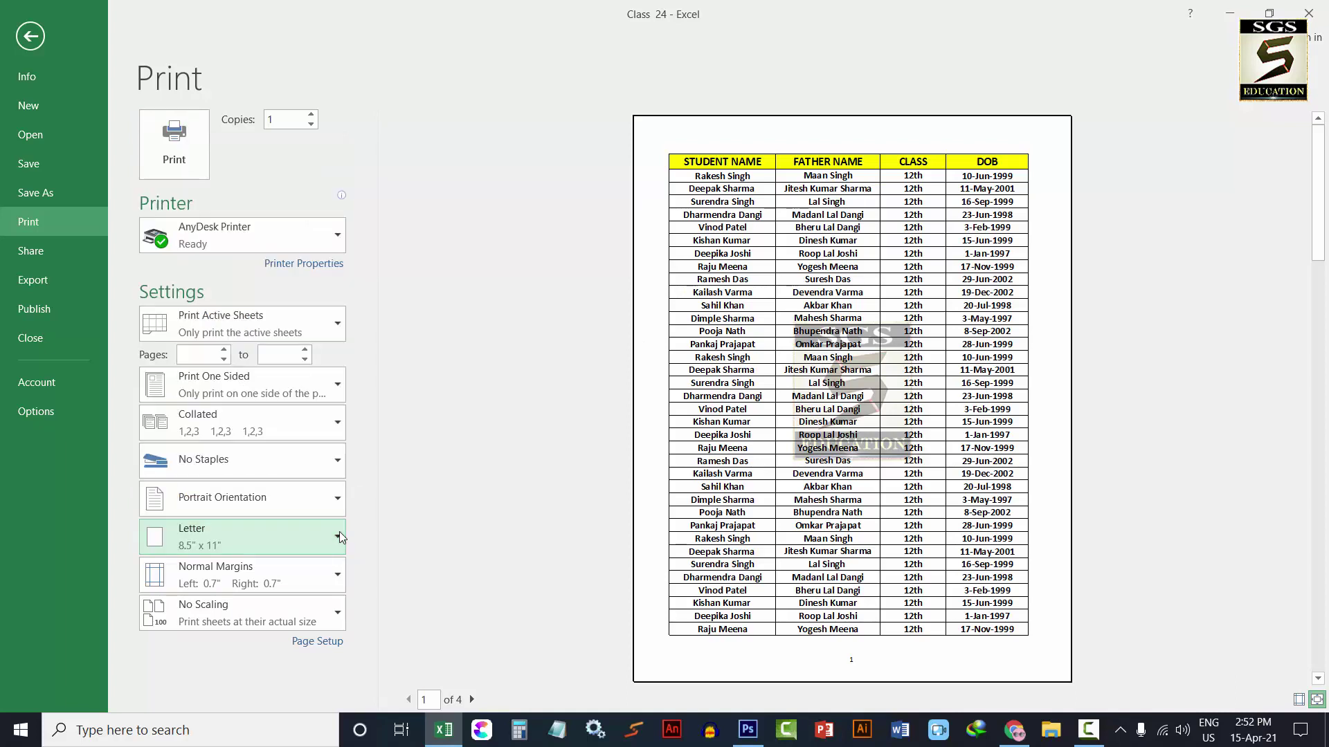
click(329, 579)
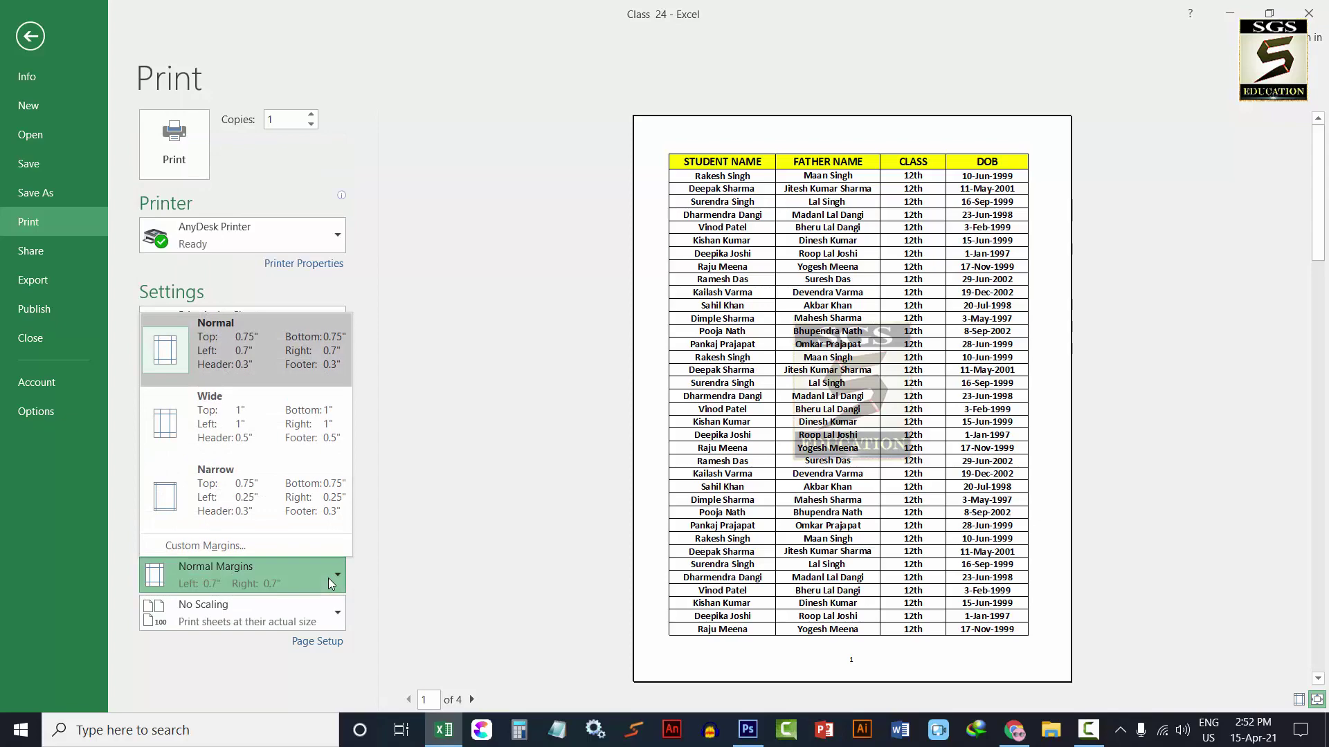
click(427, 379)
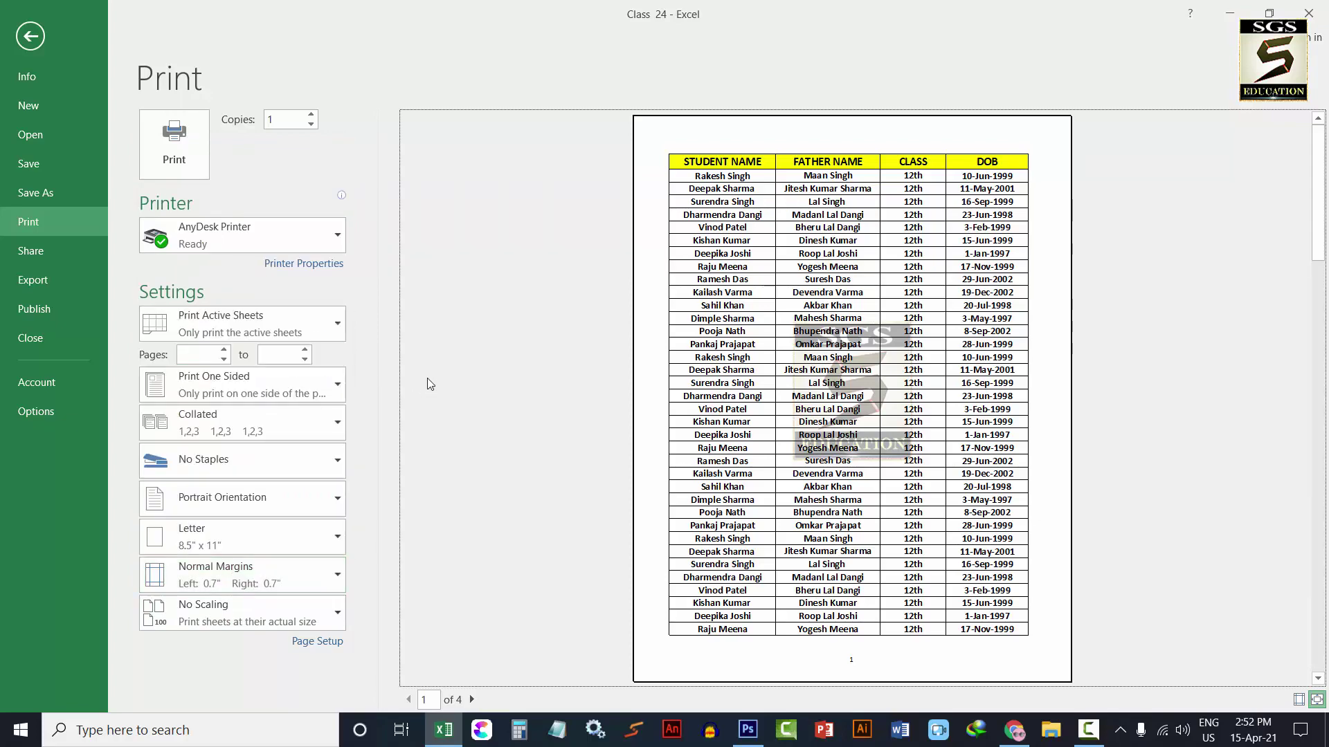
click(1012, 728)
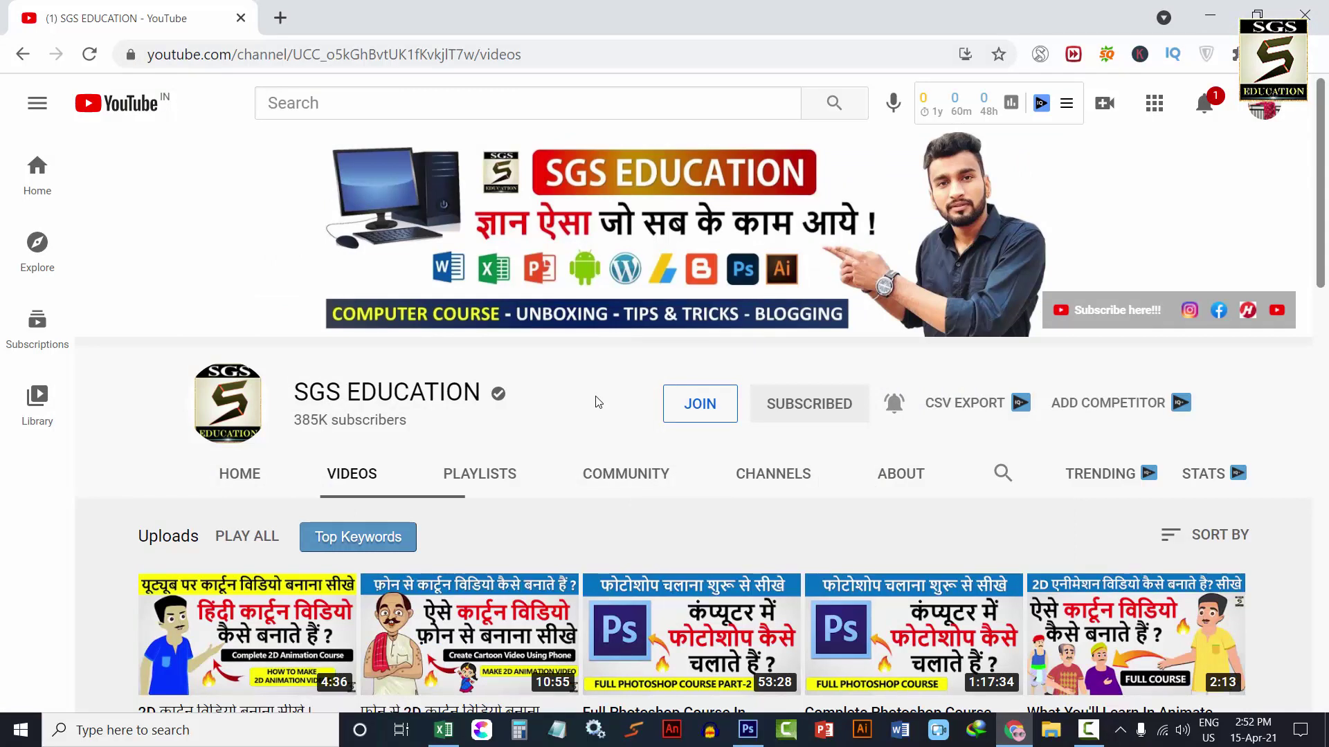
drag(409, 420, 317, 393)
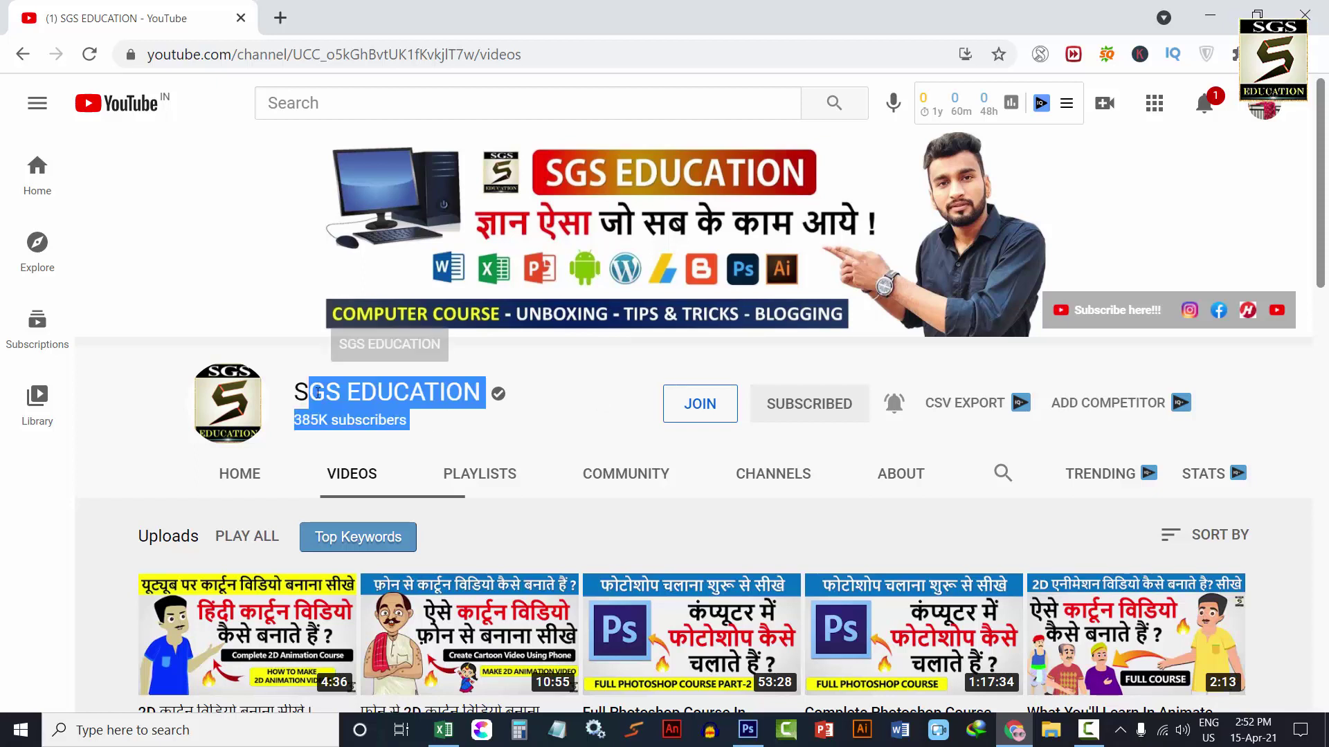
click(457, 380)
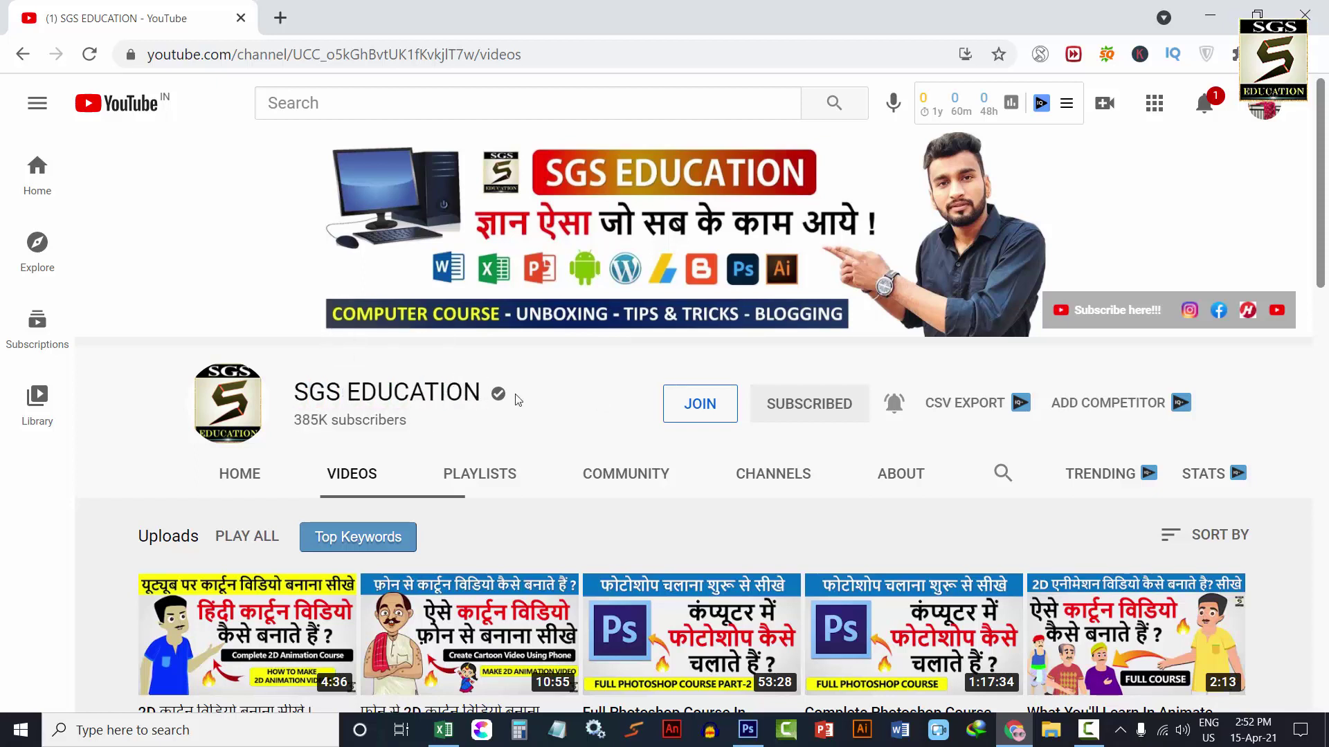